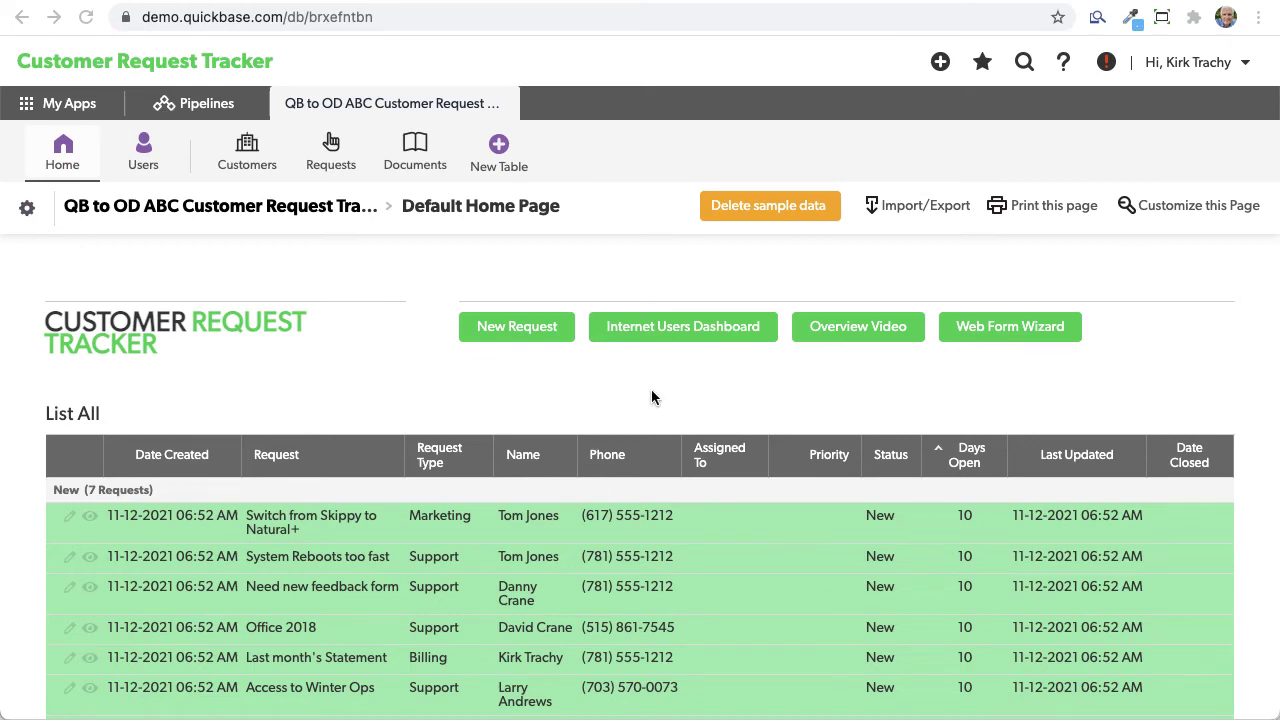
# Step: Open the example customer website with its request form from the Internet Users Dashboard
pyautogui.scroll(-5, 591, 466)
pyautogui.scroll(-5, 588, 466)
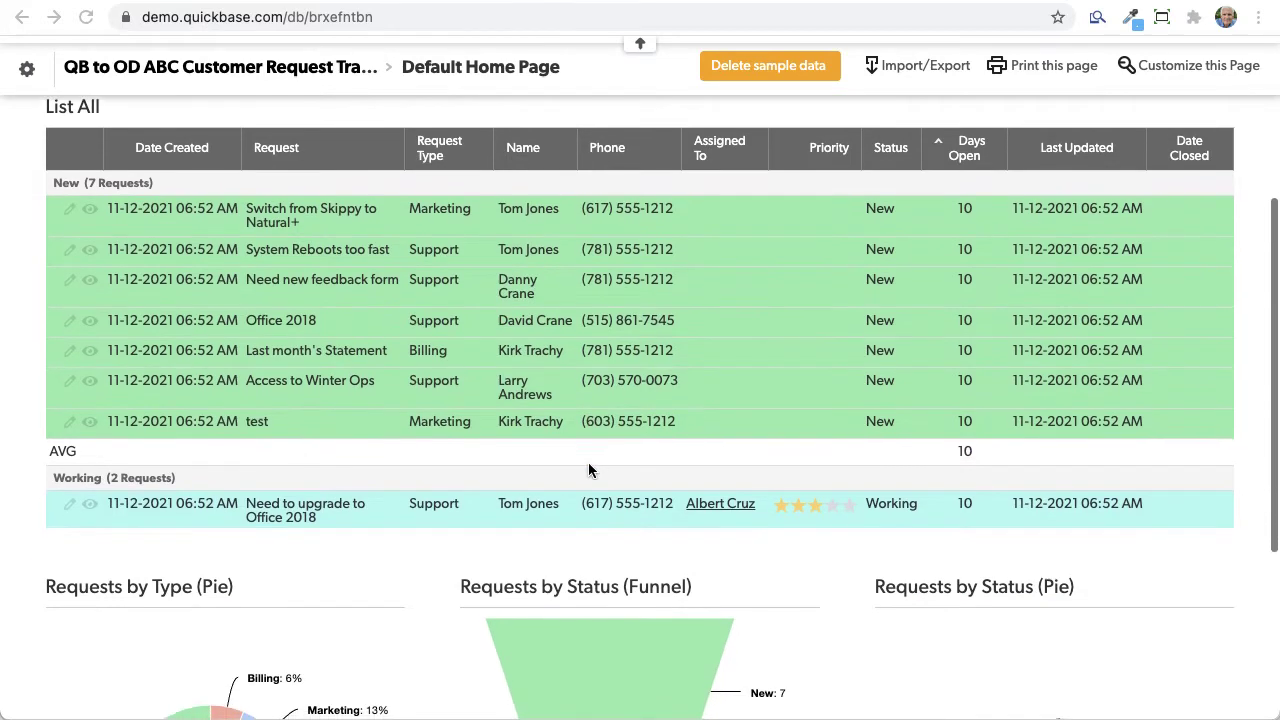
pyautogui.scroll(7, 588, 468)
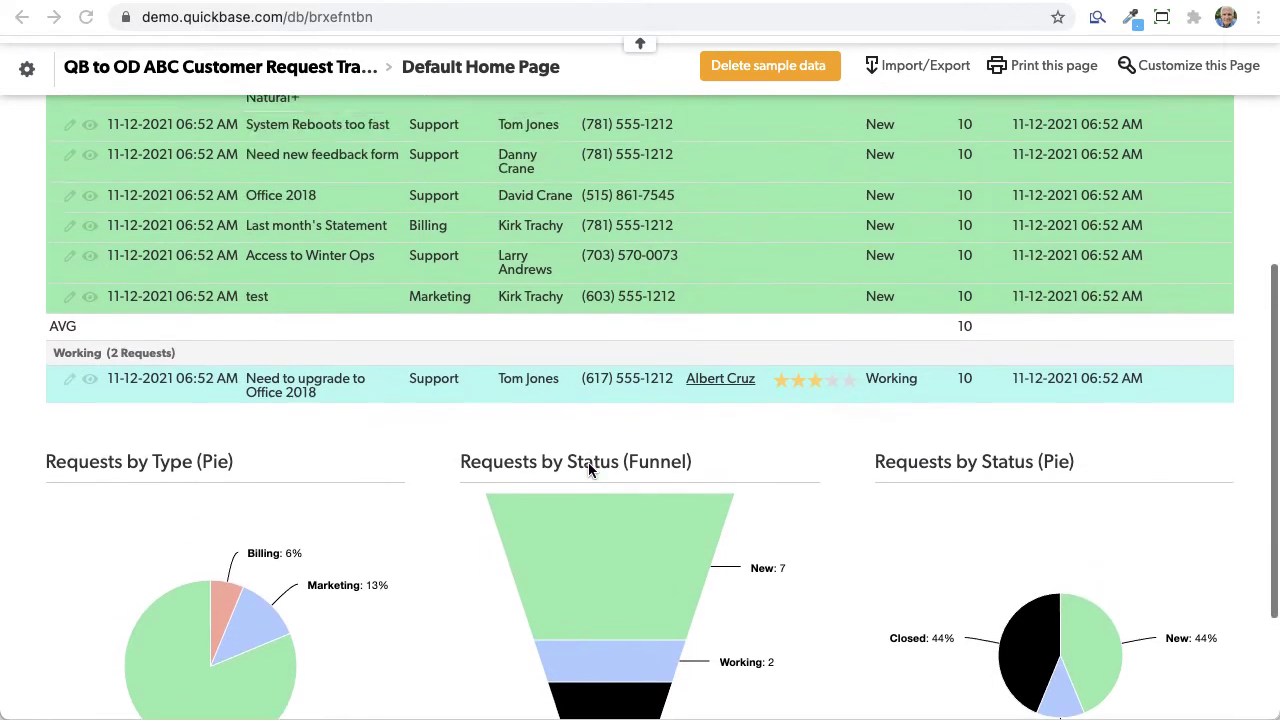
pyautogui.scroll(3, 588, 468)
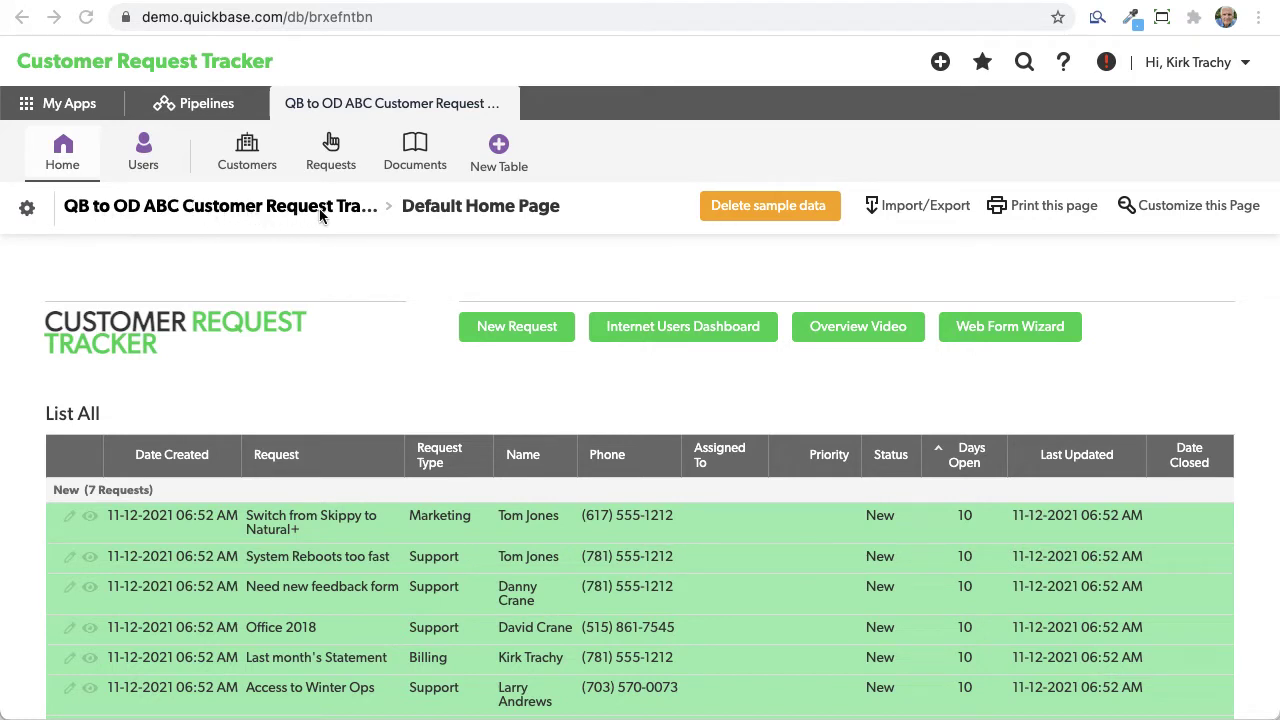
pyautogui.click(662, 334)
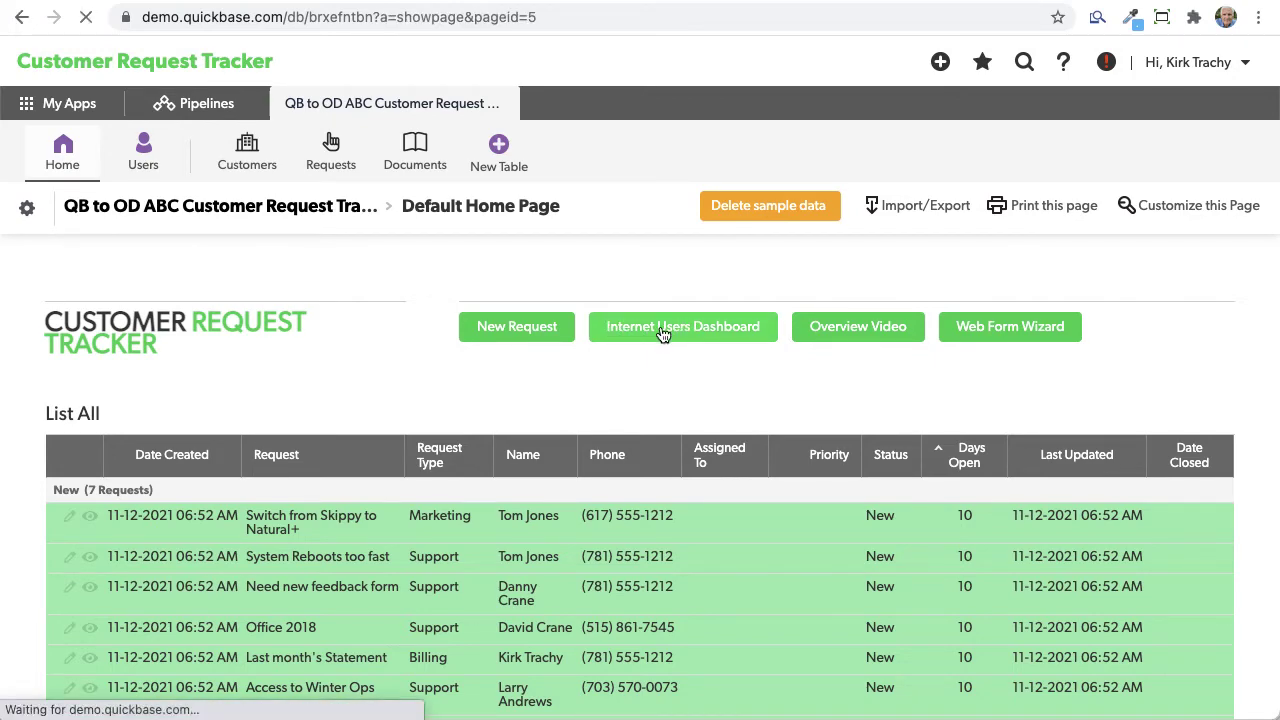
# Step: Open the standalone native request form without the Quickbase header and preview its Request Type choices
pyautogui.scroll(-4, 776, 520)
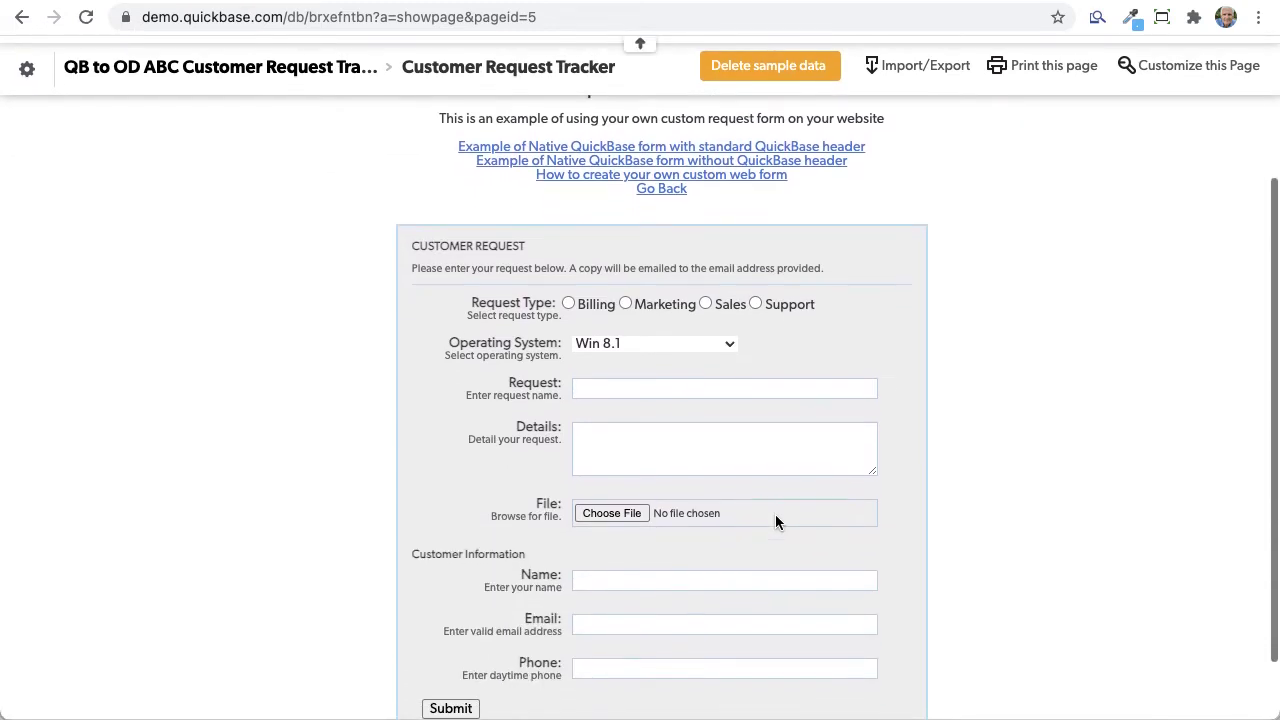
pyautogui.scroll(-1, 775, 514)
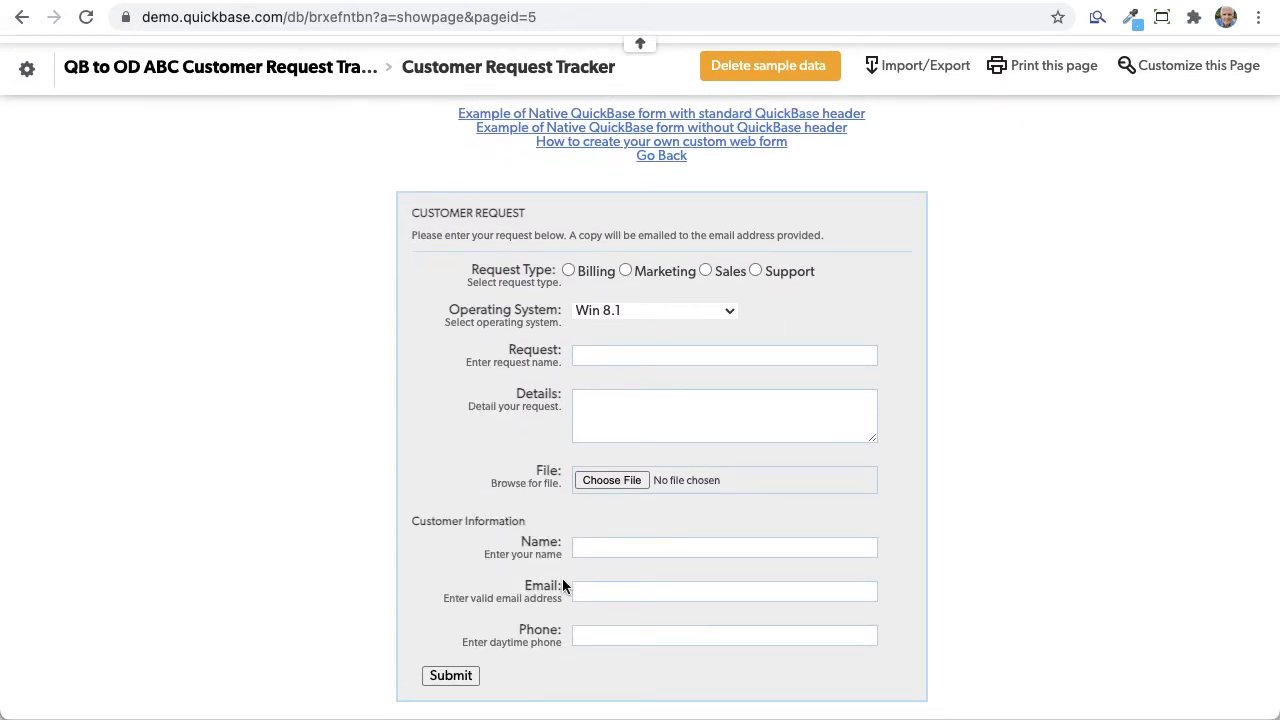
pyautogui.scroll(3, 780, 342)
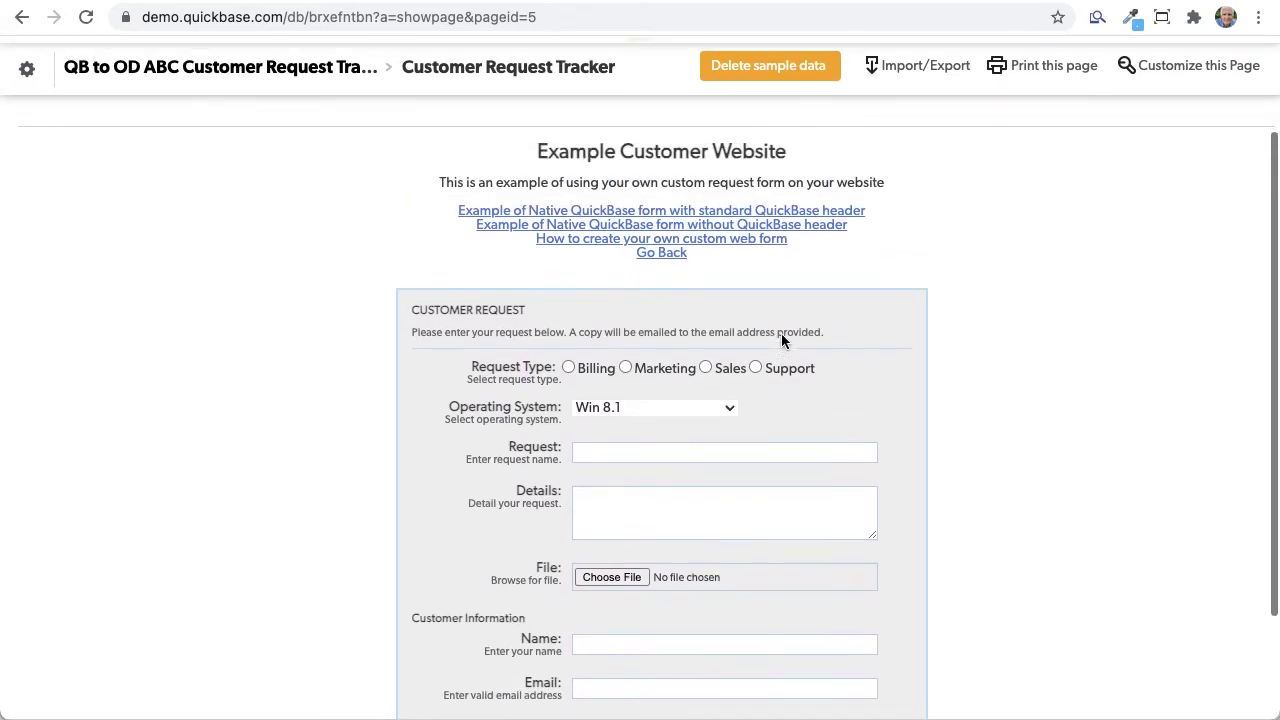
pyautogui.click(829, 231)
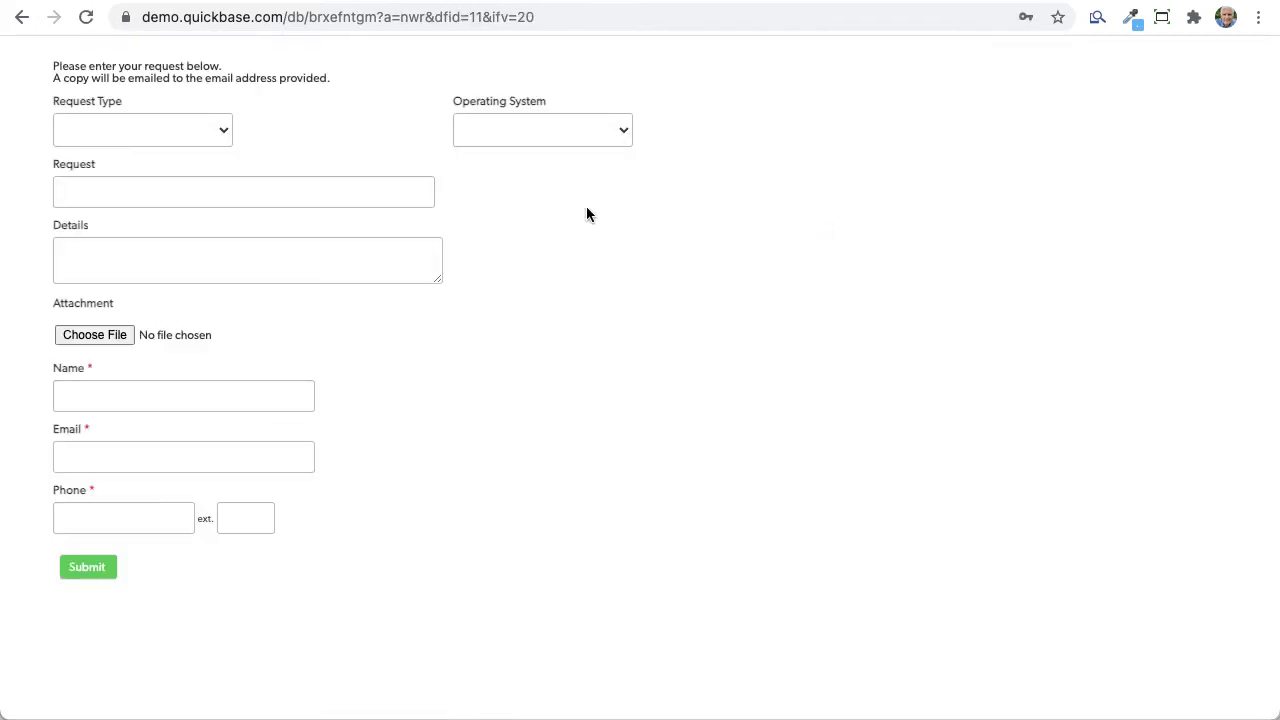
pyautogui.click(143, 138)
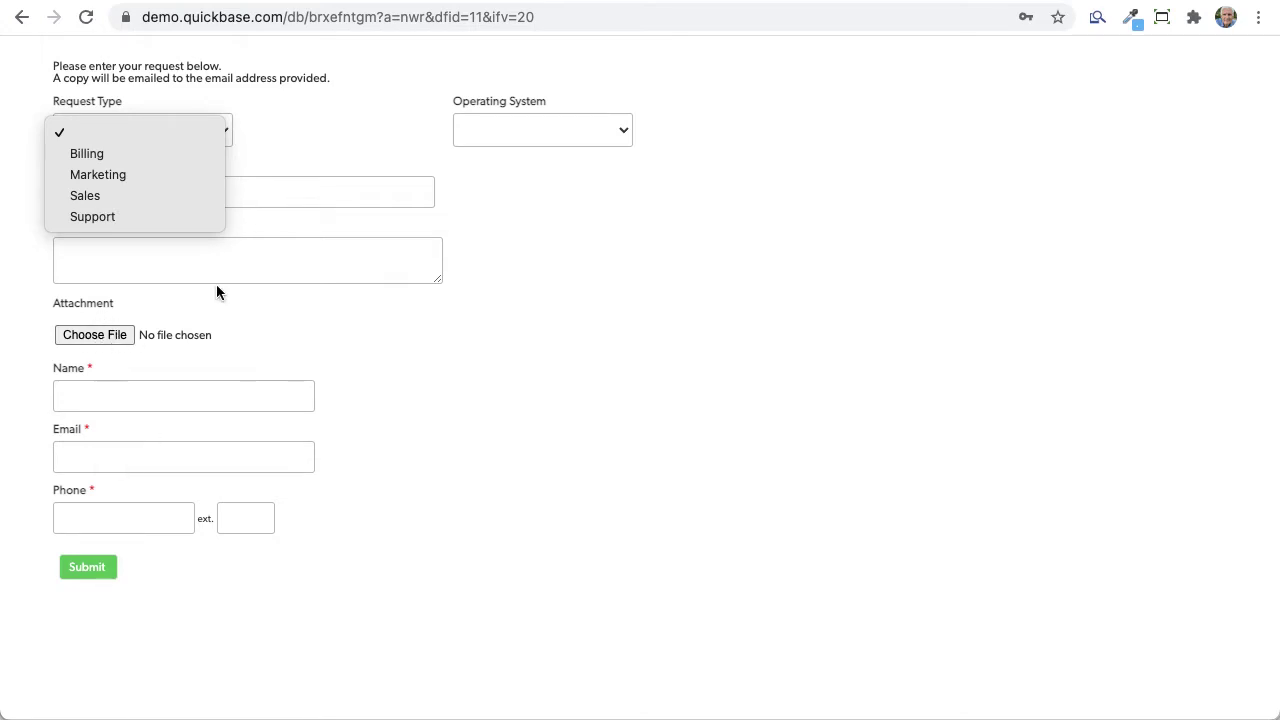
pyautogui.press('Escape')
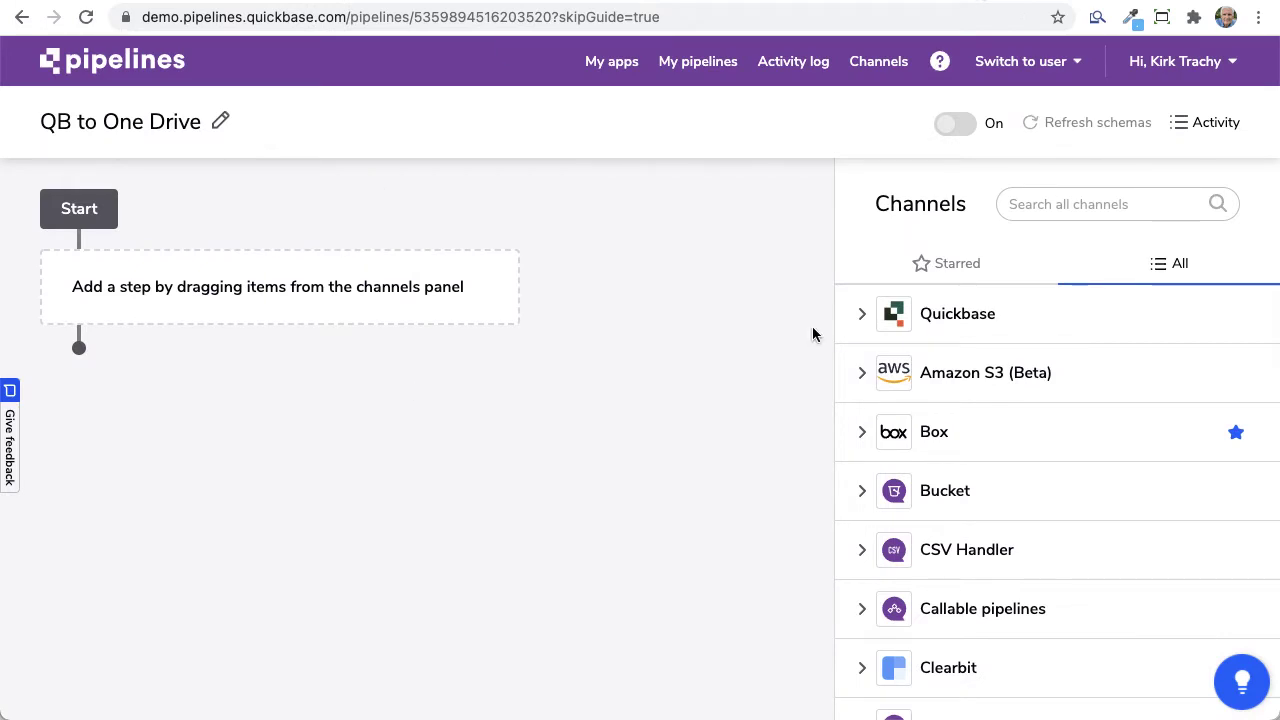
# Step: Place the Quickbase Records 'Record Created' trigger as the pipeline's first step
pyautogui.click(861, 314)
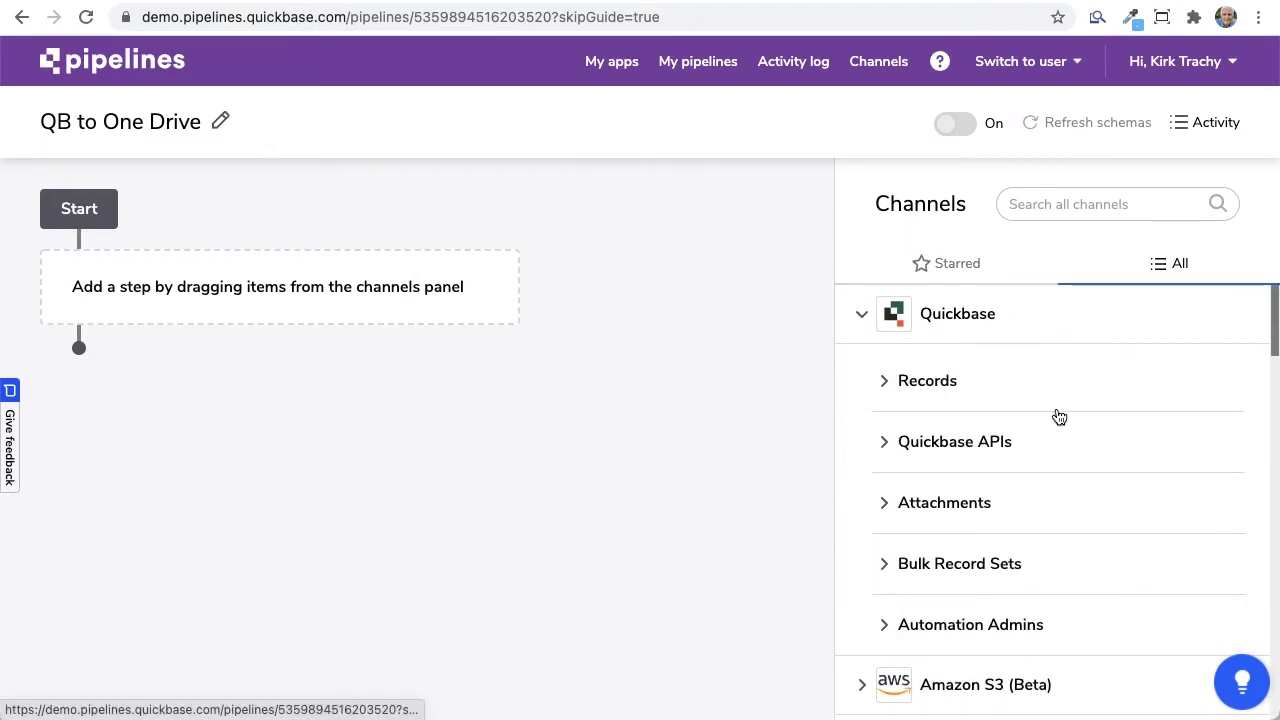
pyautogui.scroll(-1, 986, 394)
pyautogui.scroll(1, 908, 360)
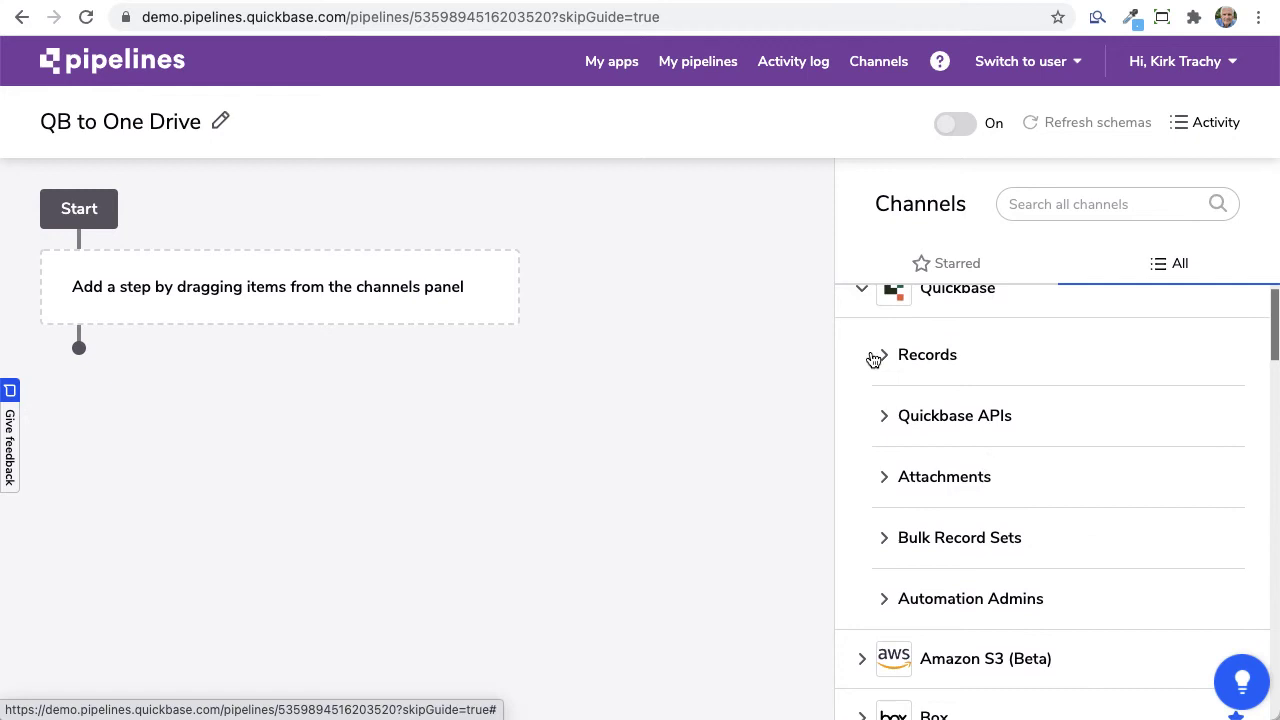
pyautogui.click(873, 359)
pyautogui.moveTo(1023, 440); pyautogui.dragTo(212, 296)
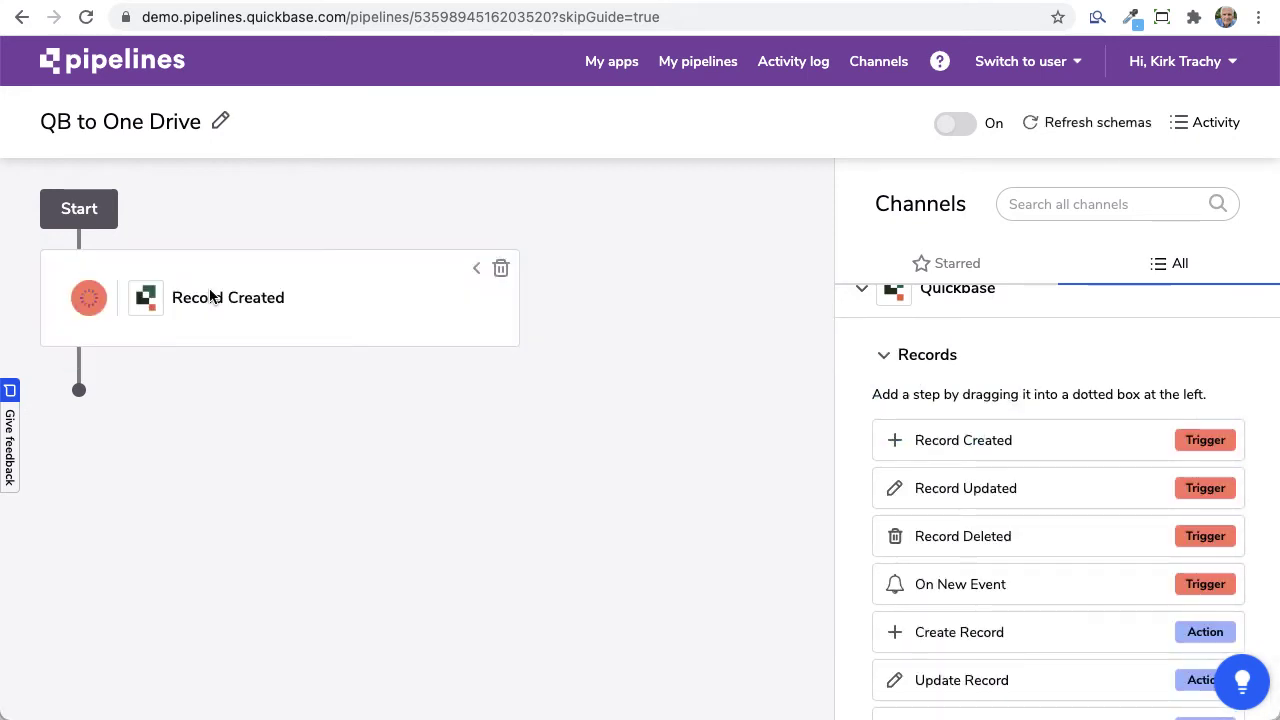
# Step: Set the Record Created trigger's account to Testing
pyautogui.scroll(-4, 307, 356)
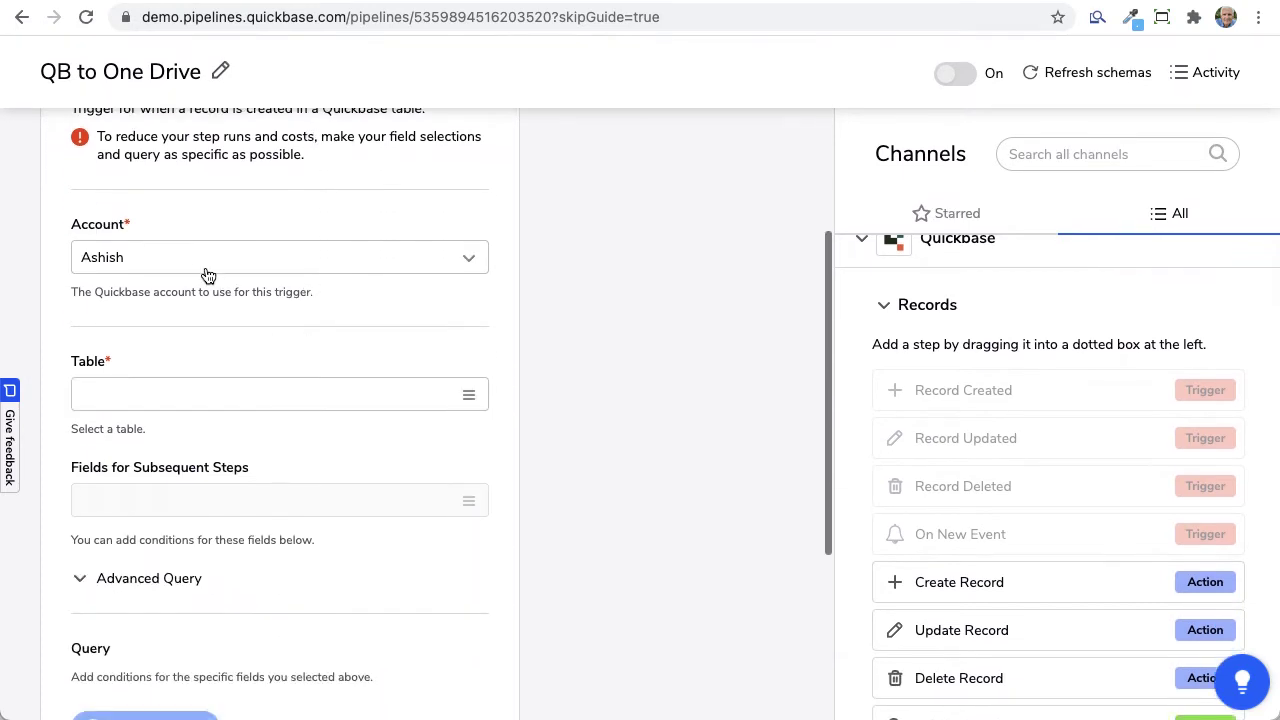
pyautogui.click(198, 254)
pyautogui.scroll(-3, 263, 363)
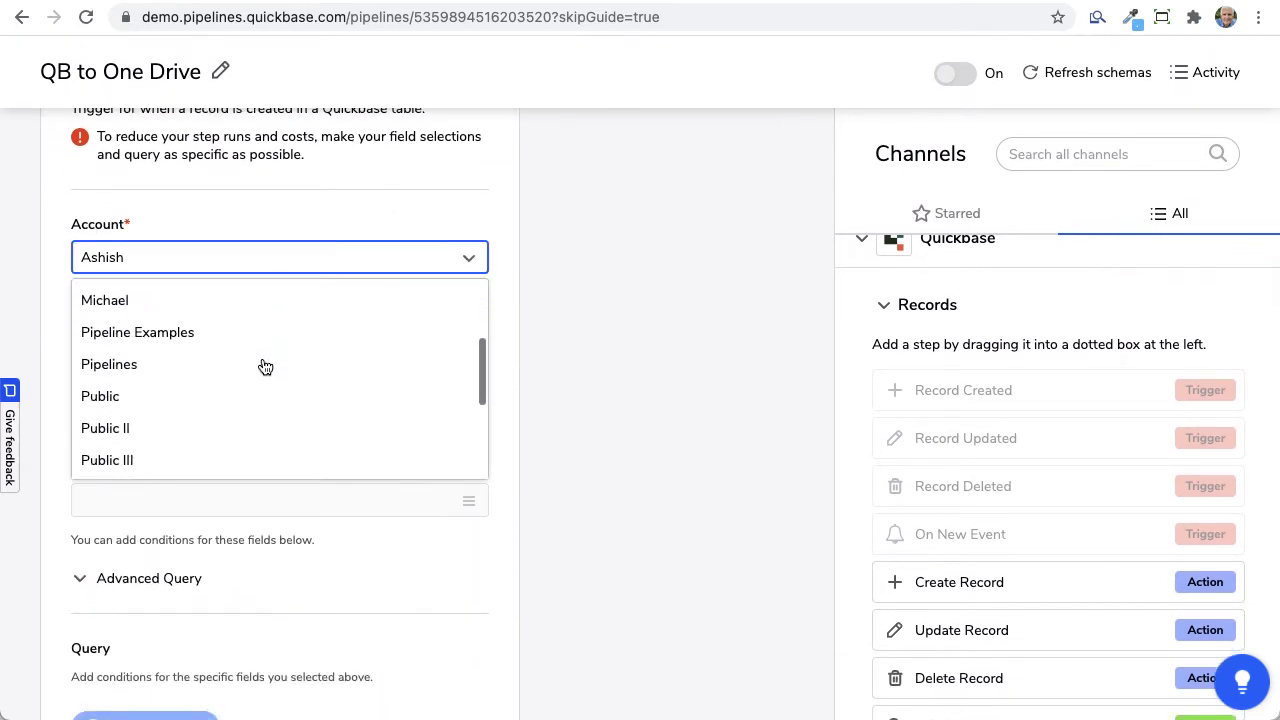
pyautogui.scroll(-5, 263, 363)
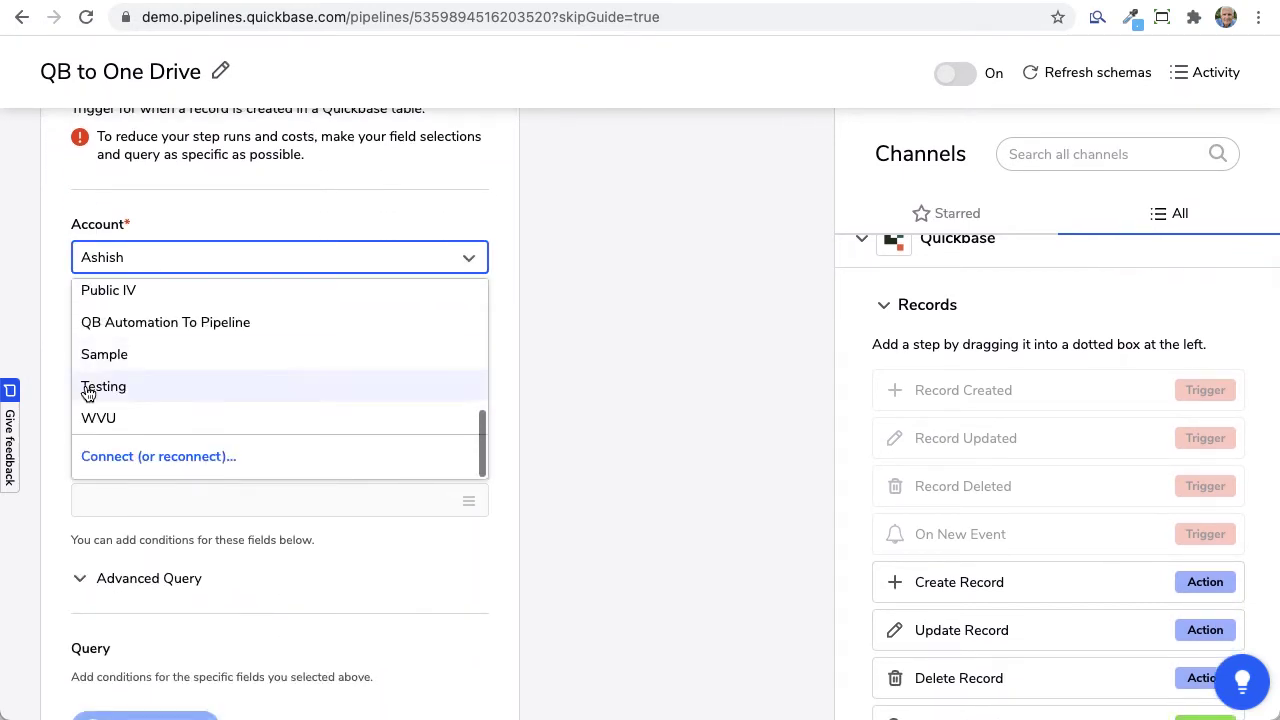
pyautogui.click(92, 388)
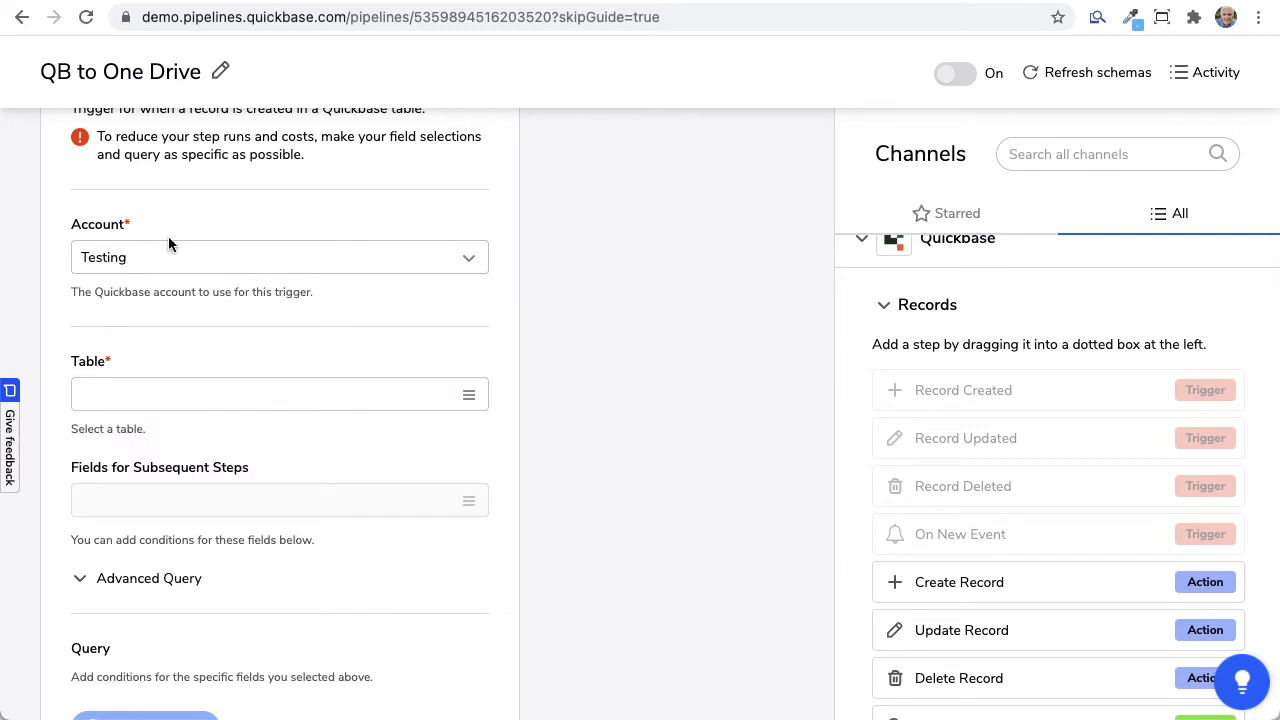
pyautogui.scroll(-1, 332, 363)
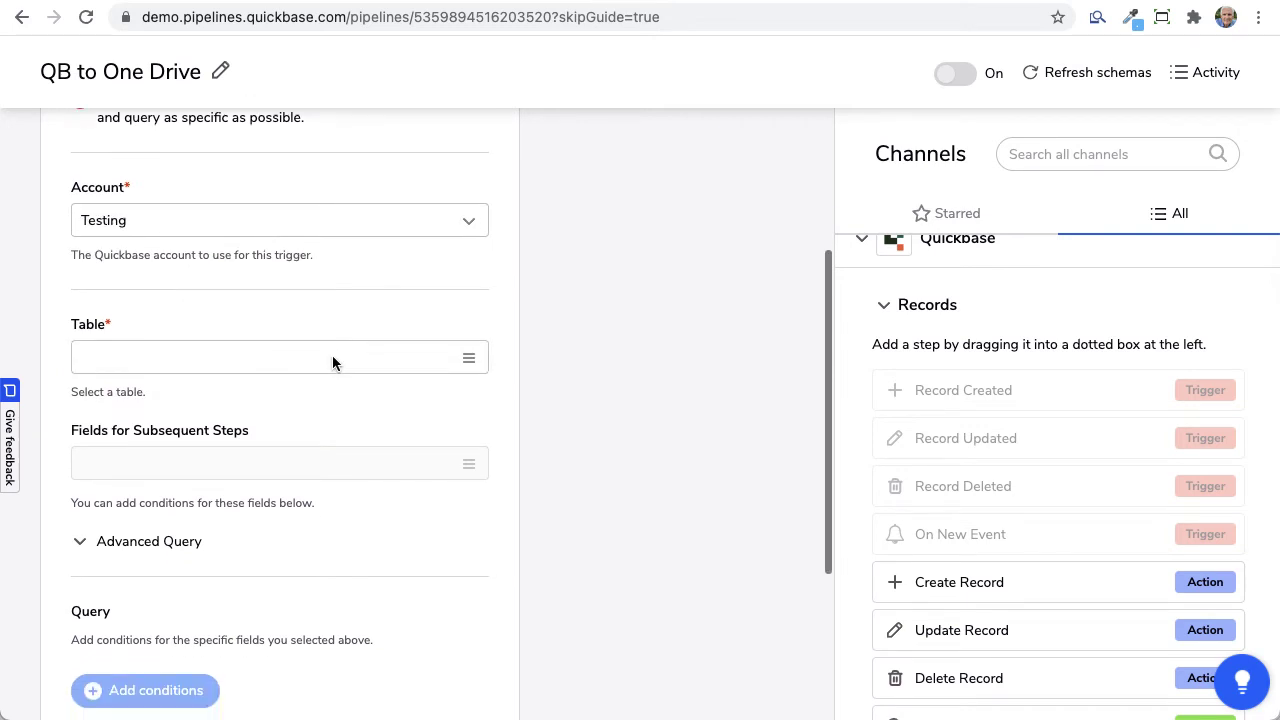
# Step: Make the trigger watch the QB to OD ABC Customer Request Tracker: Requests table
pyautogui.click(470, 334)
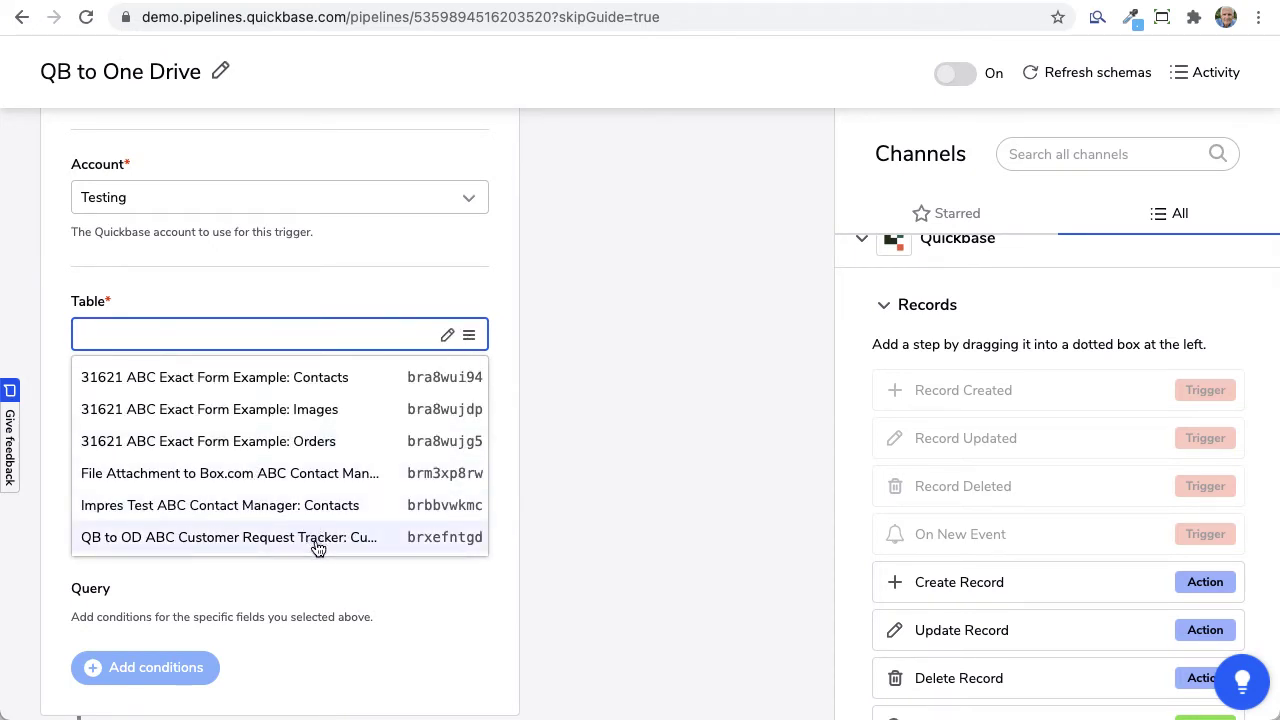
pyautogui.scroll(-2, 316, 541)
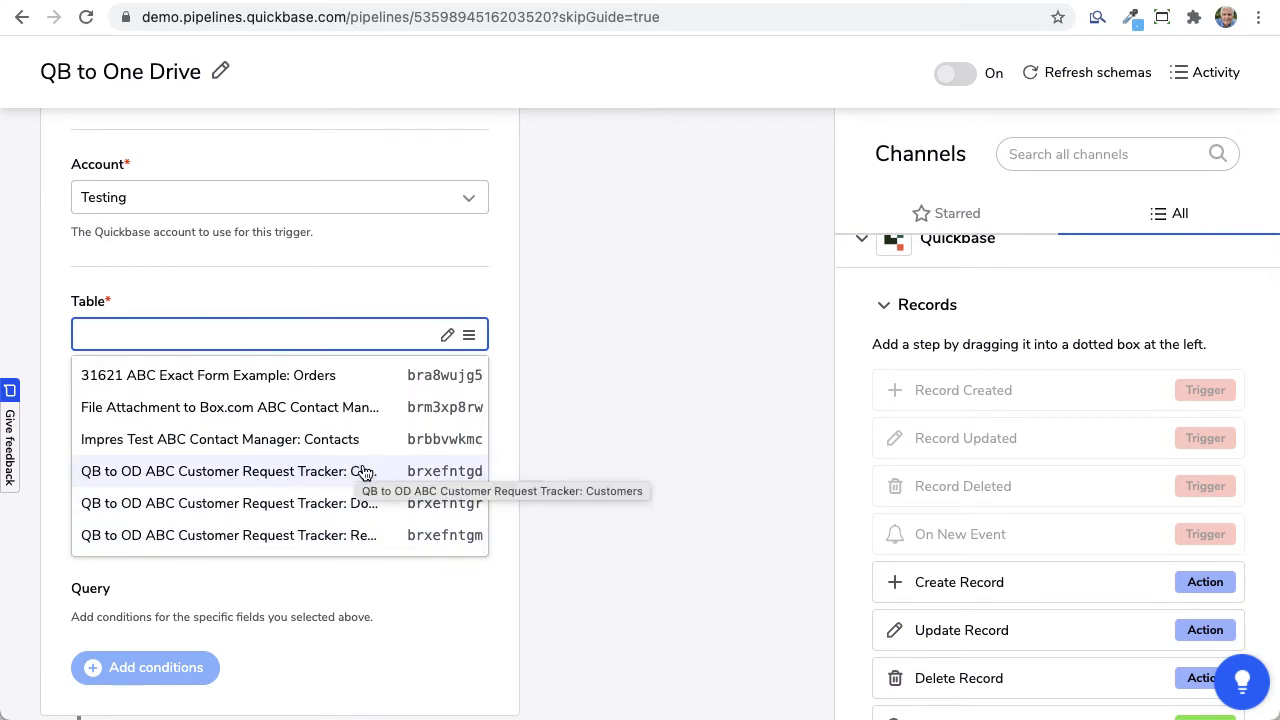
pyautogui.click(360, 537)
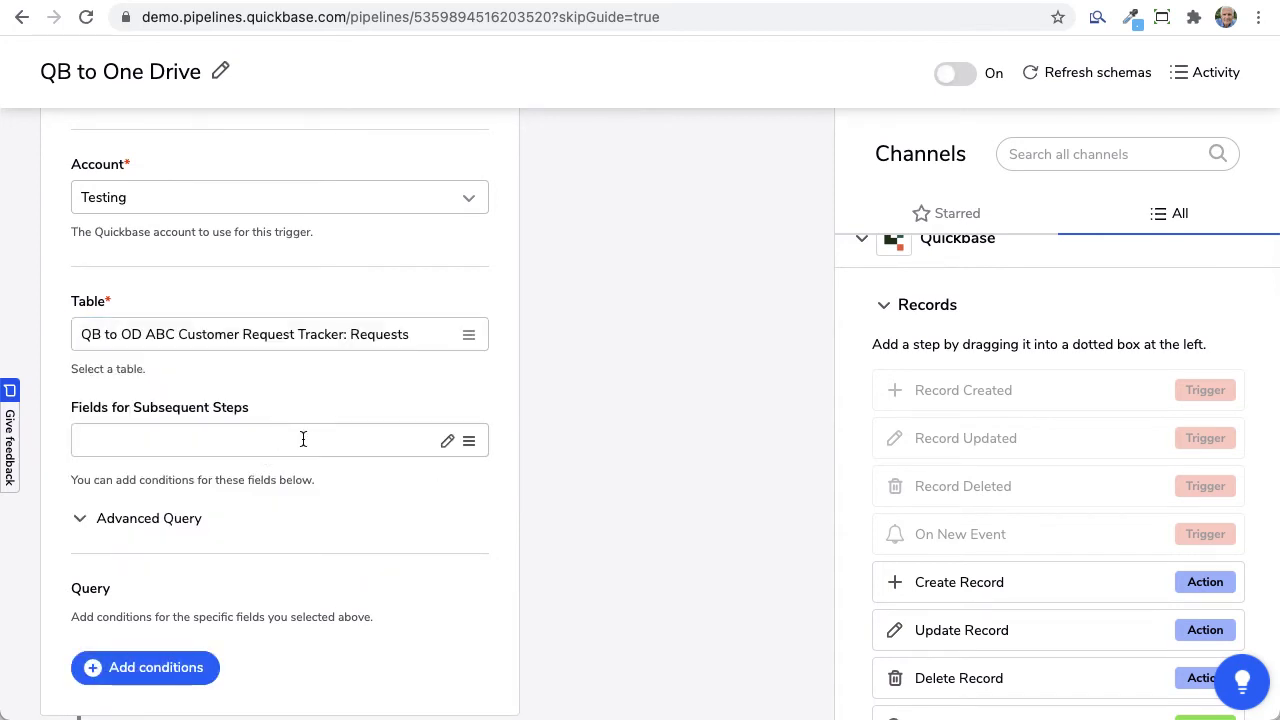
# Step: Pass the Attachment and Customer Name fields to subsequent steps
pyautogui.click(334, 442)
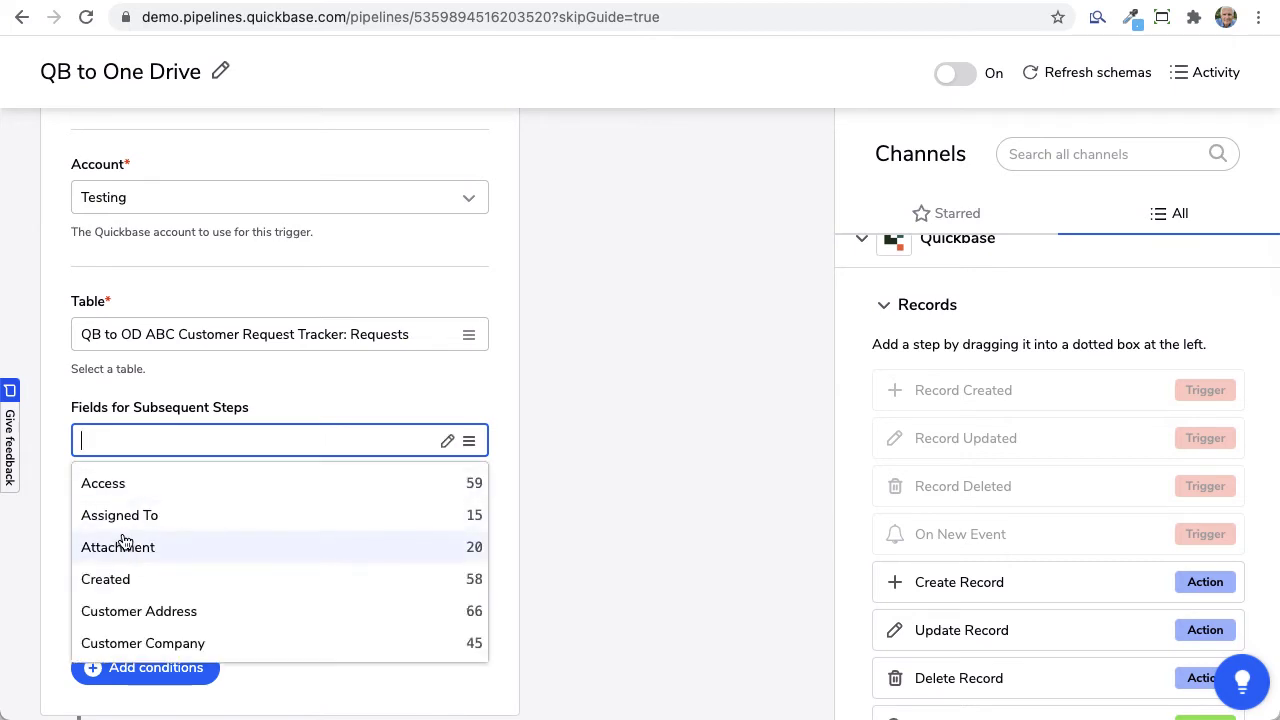
pyautogui.click(127, 548)
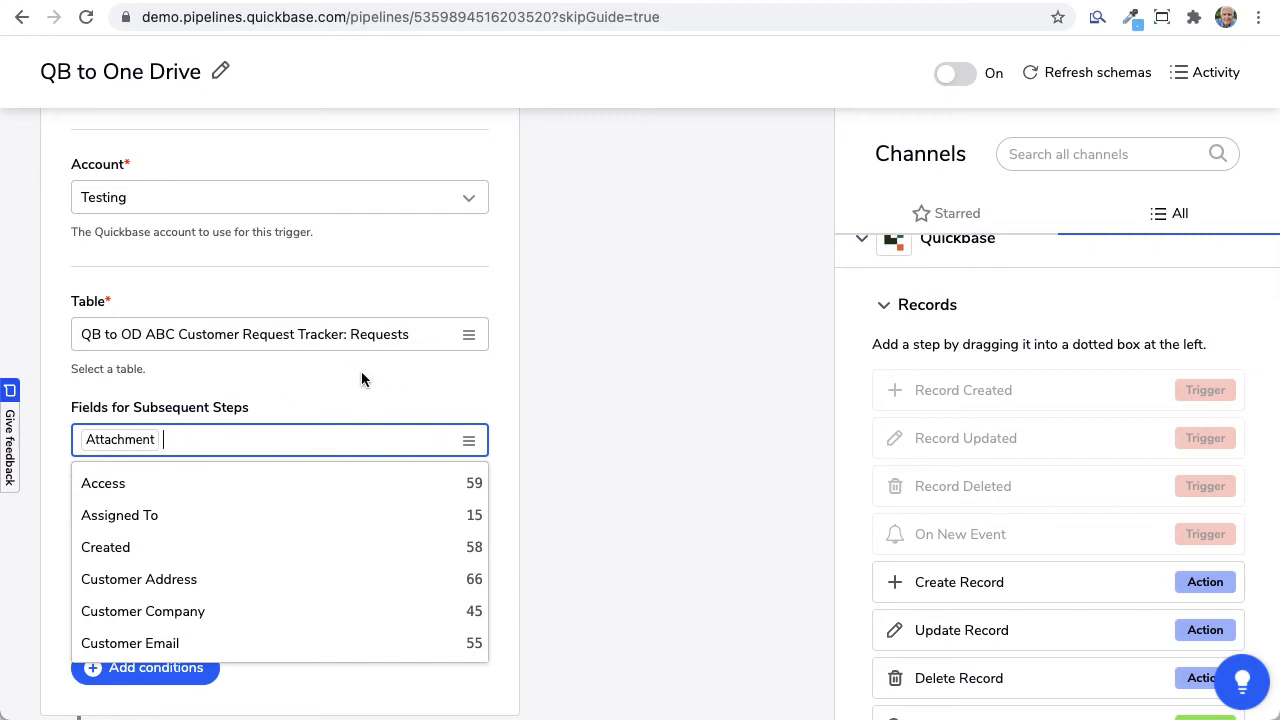
pyautogui.scroll(-1, 184, 594)
pyautogui.scroll(-3, 184, 594)
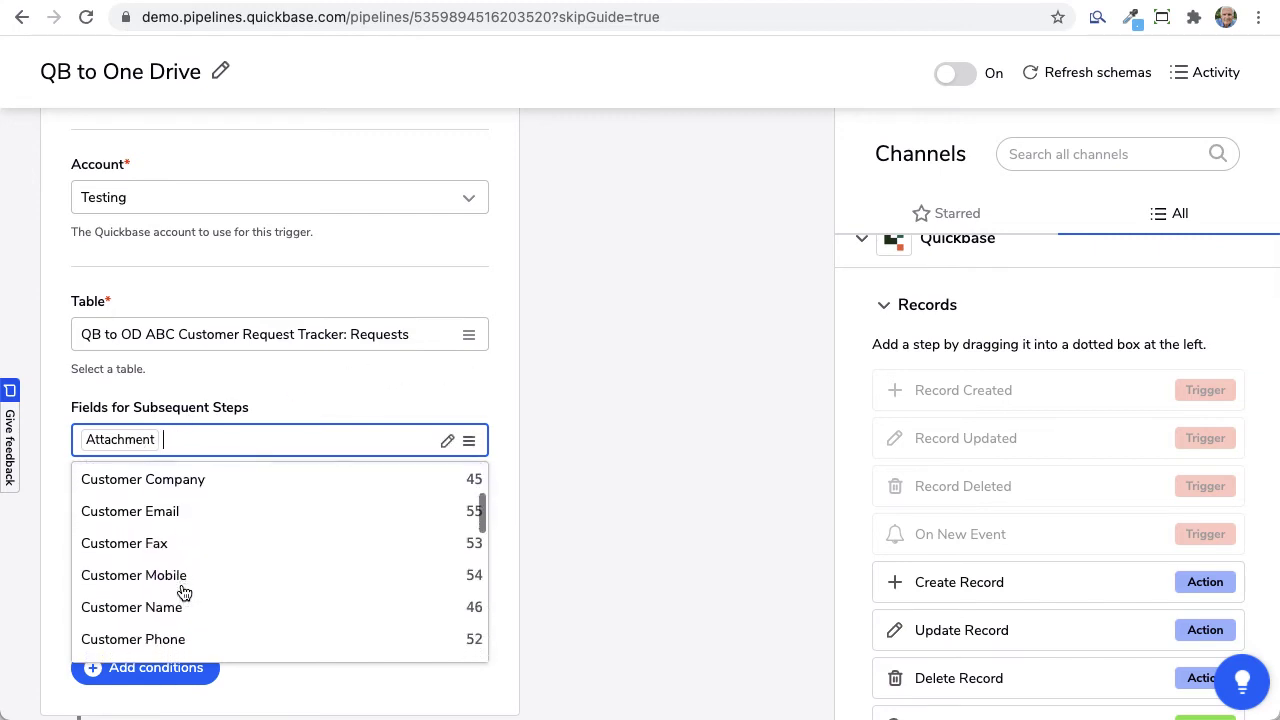
pyautogui.scroll(1, 184, 594)
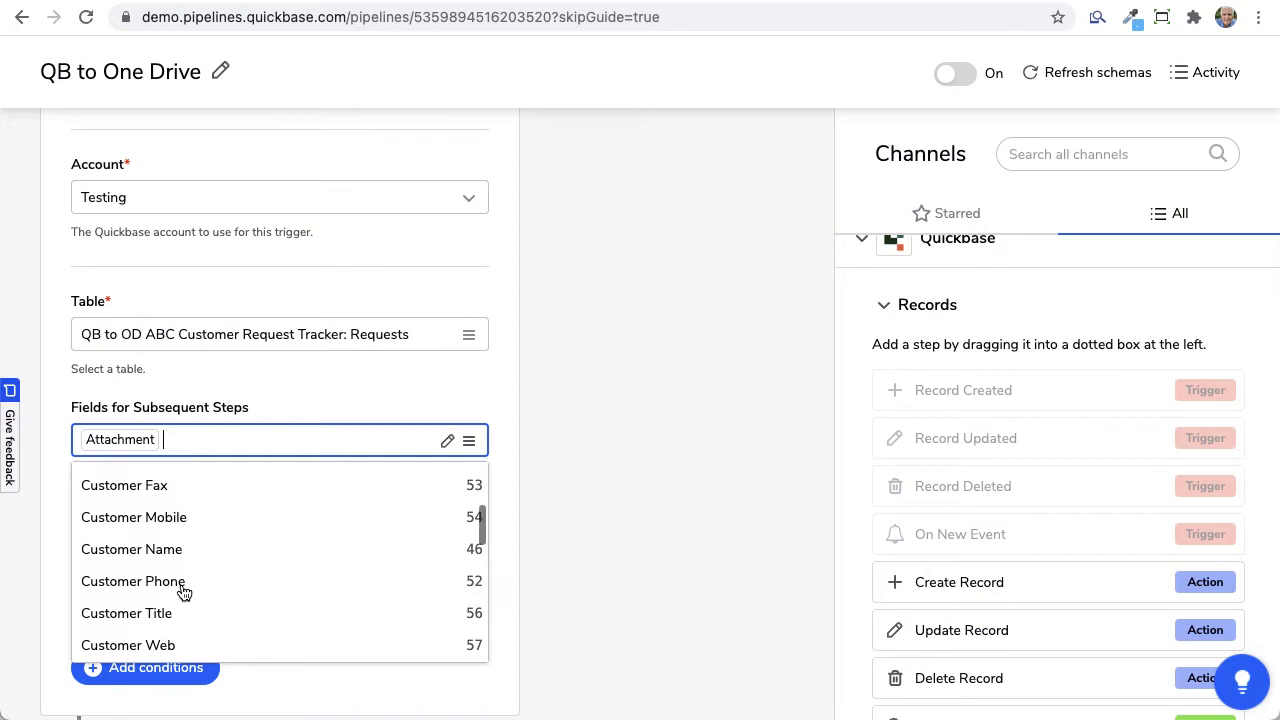
pyautogui.click(120, 533)
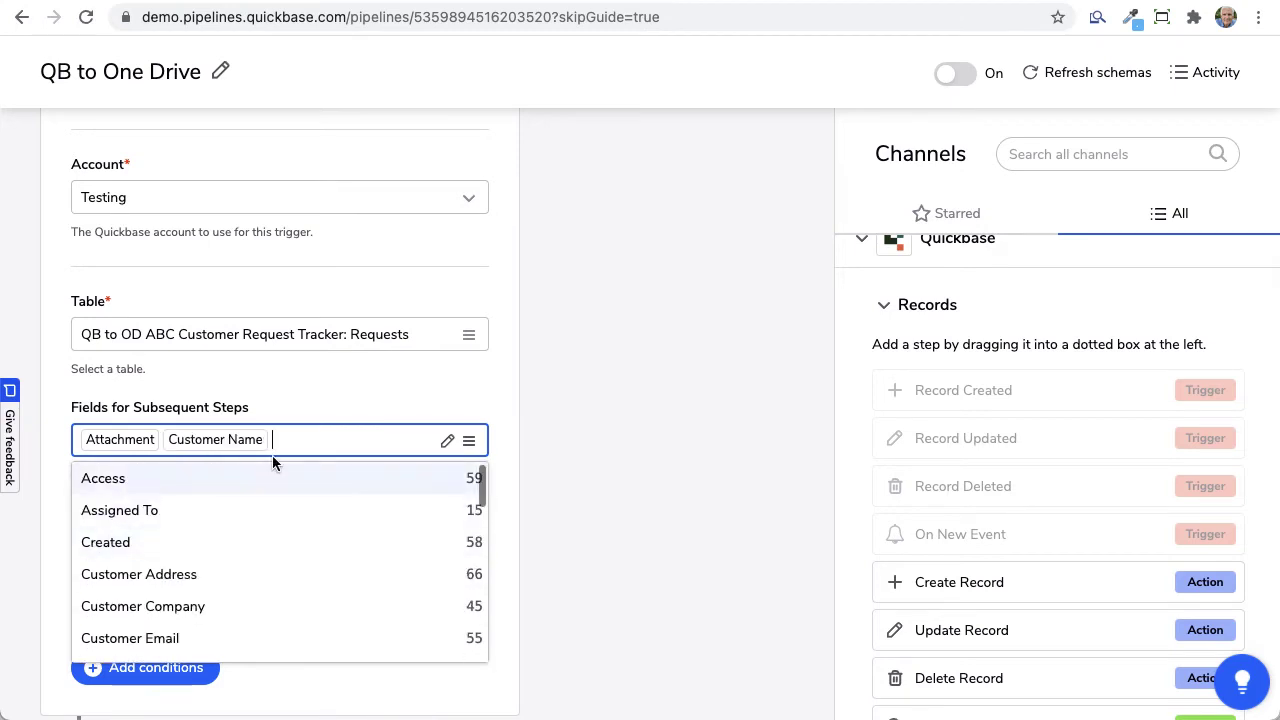
pyautogui.click(266, 401)
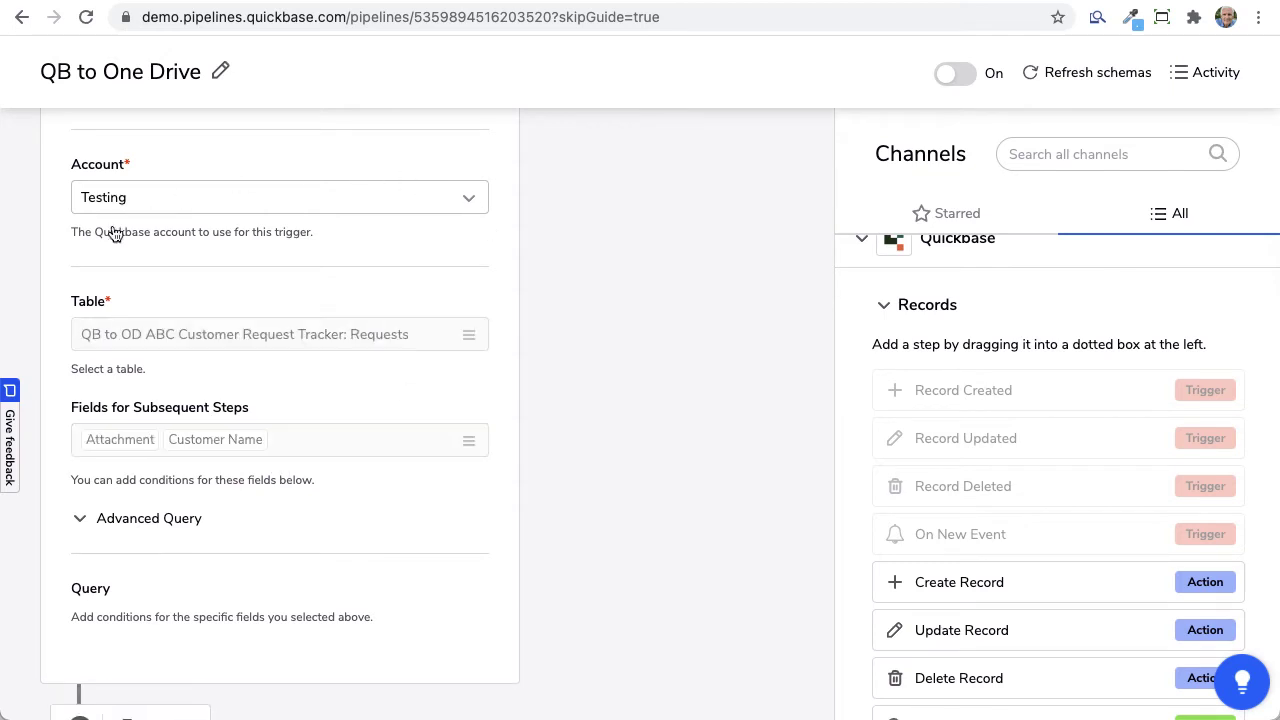
# Step: Collapse the Quickbase channel and expand OneDrive to list its Files steps, including Upload a File
pyautogui.scroll(3, 290, 289)
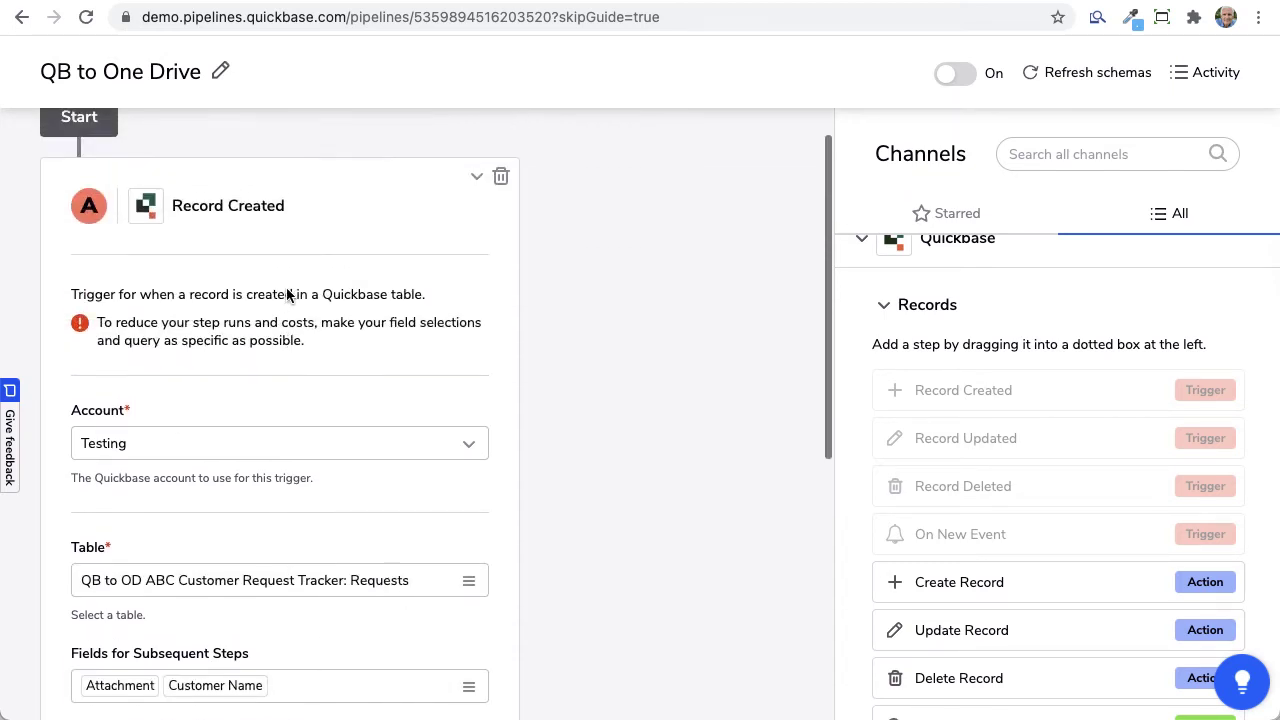
pyautogui.scroll(-3, 305, 445)
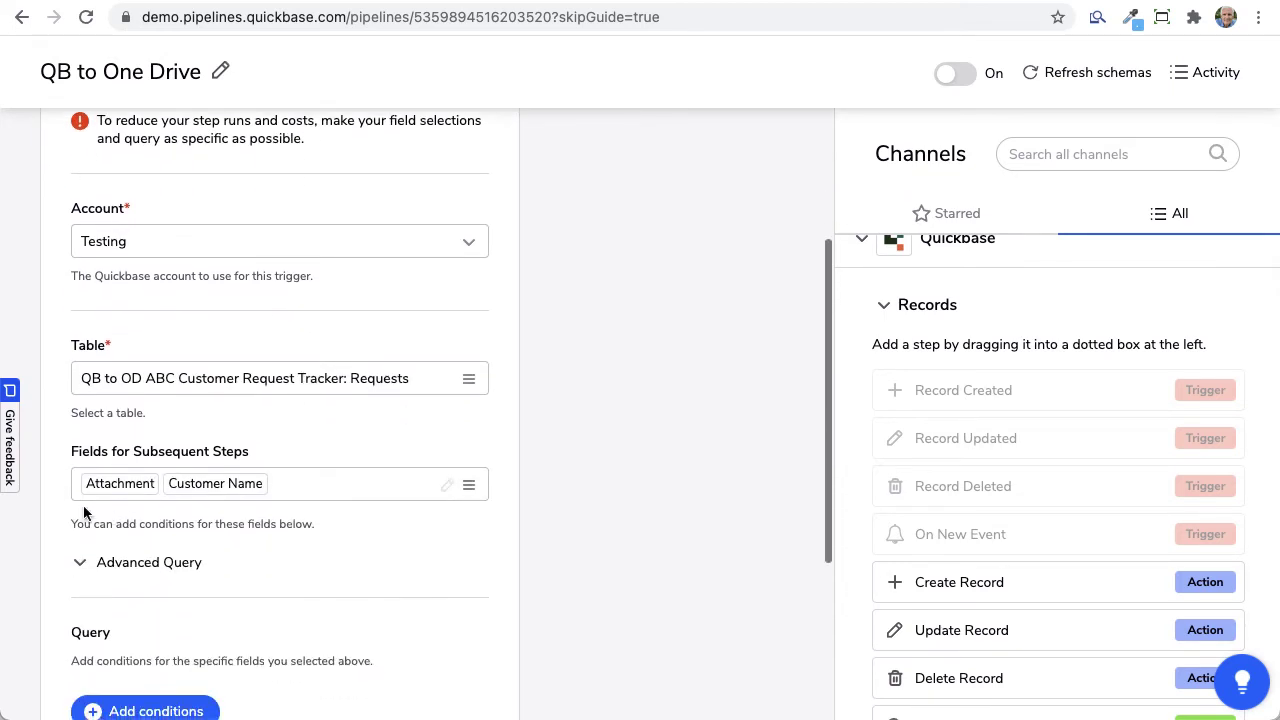
pyautogui.scroll(-4, 120, 493)
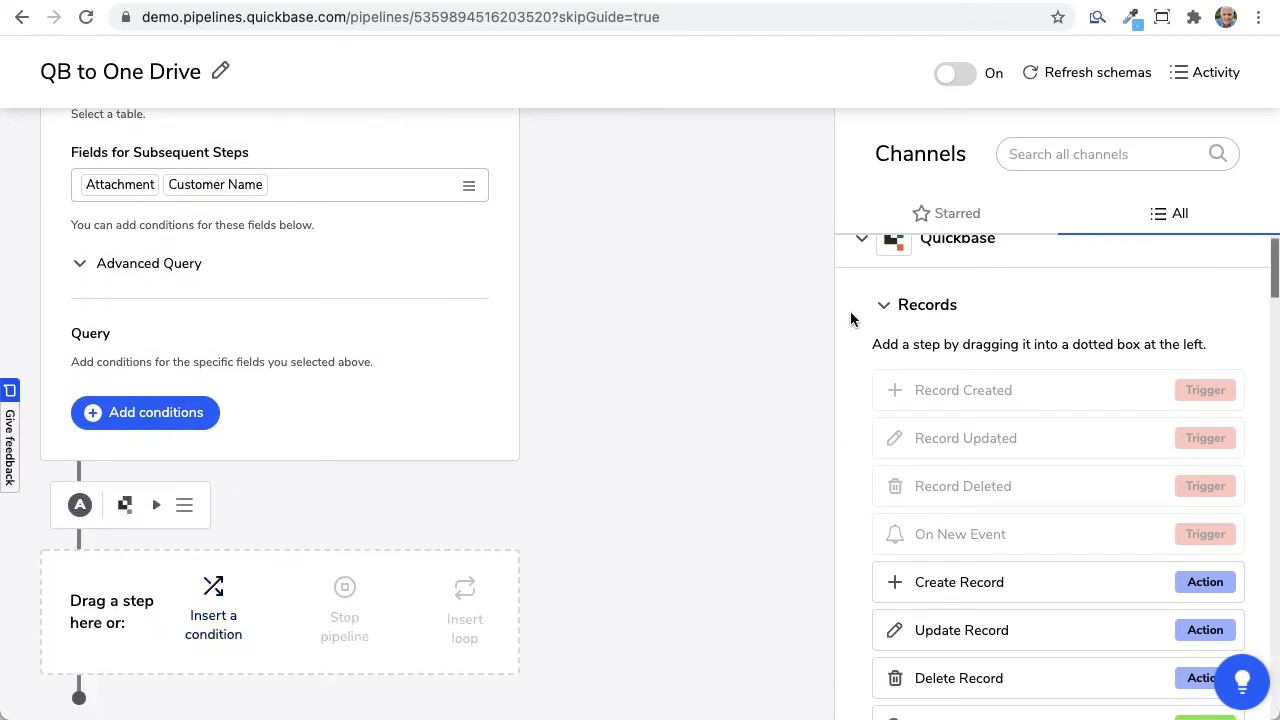
pyautogui.click(863, 242)
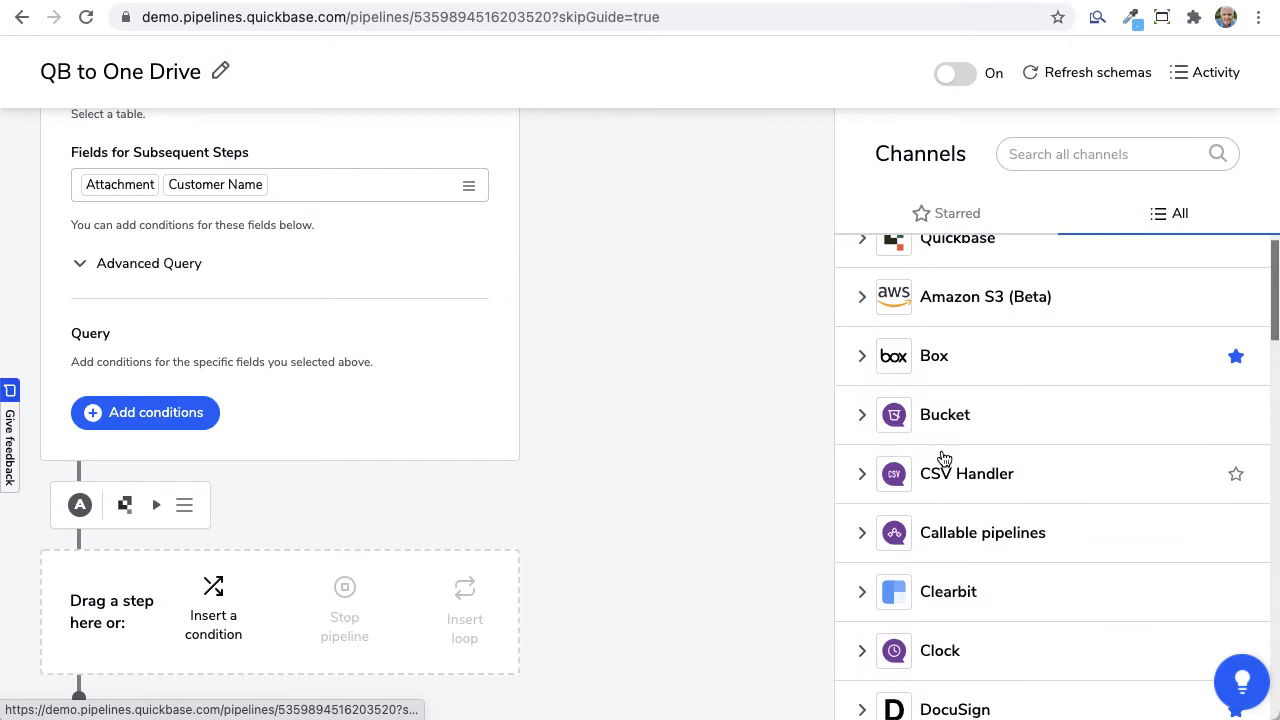
pyautogui.scroll(-3, 980, 458)
pyautogui.scroll(-9, 942, 458)
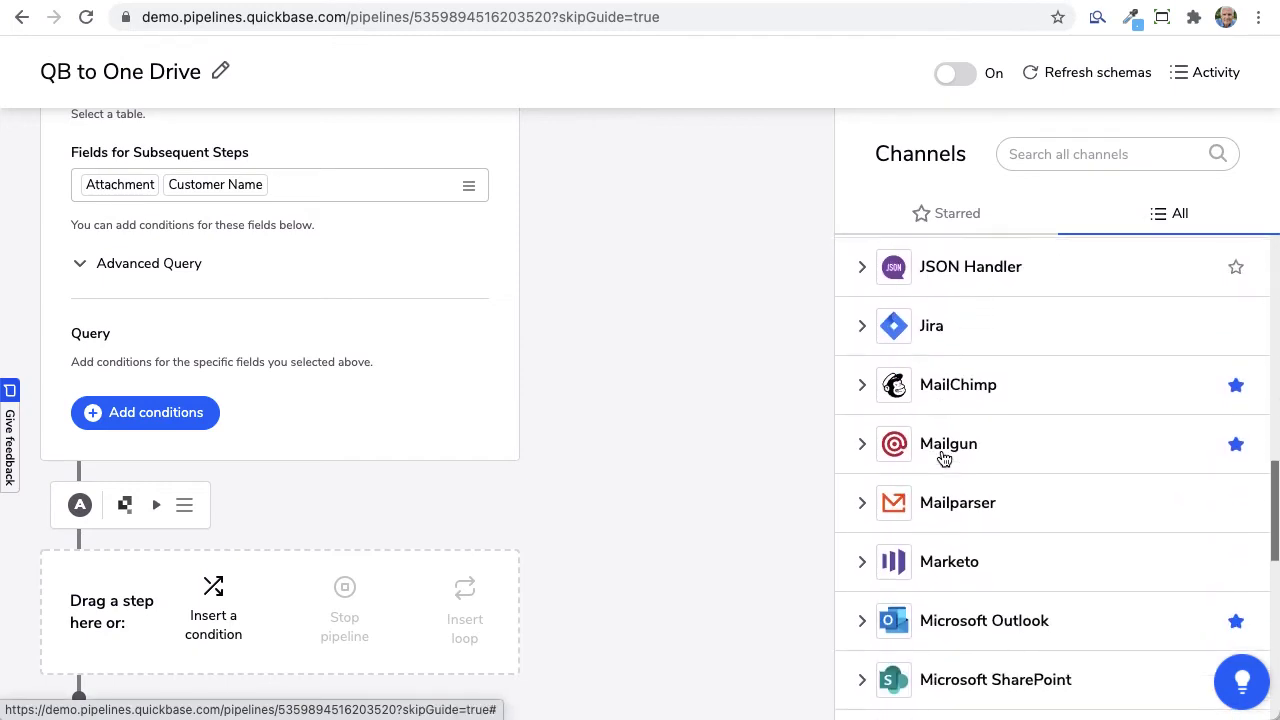
pyautogui.scroll(-4, 943, 458)
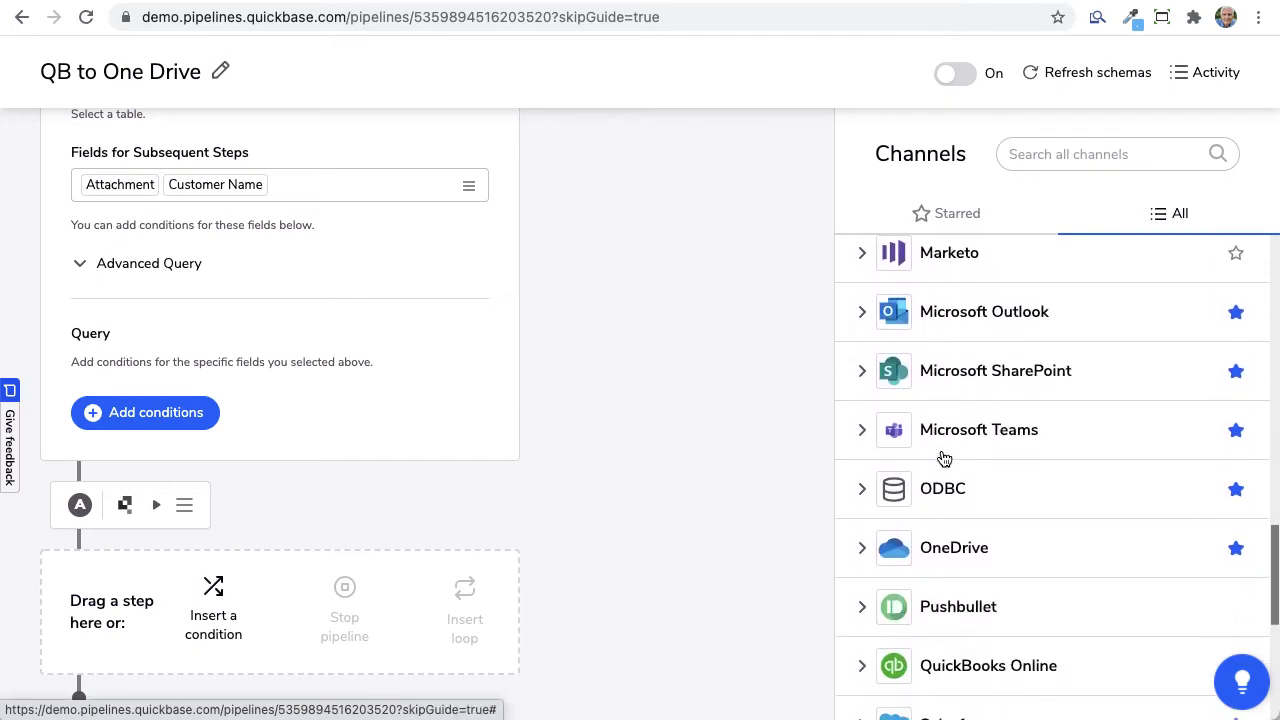
pyautogui.click(862, 509)
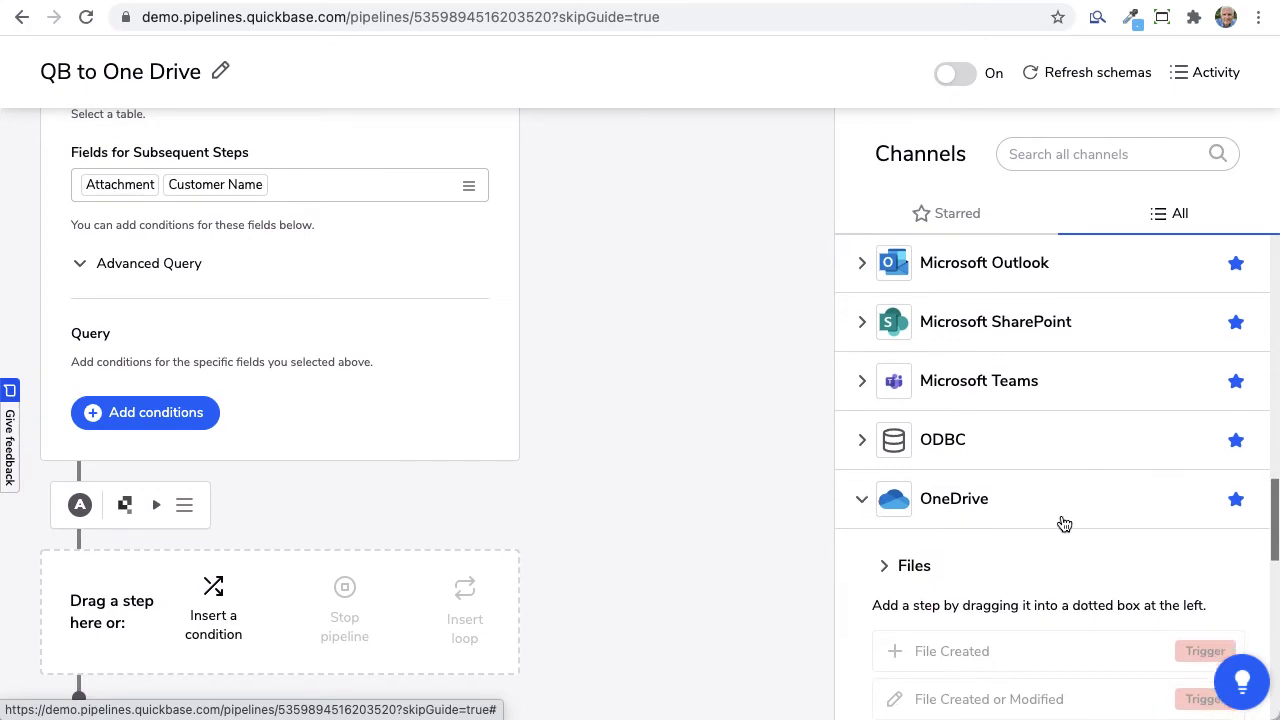
pyautogui.scroll(-3, 1063, 523)
pyautogui.scroll(-2, 1063, 523)
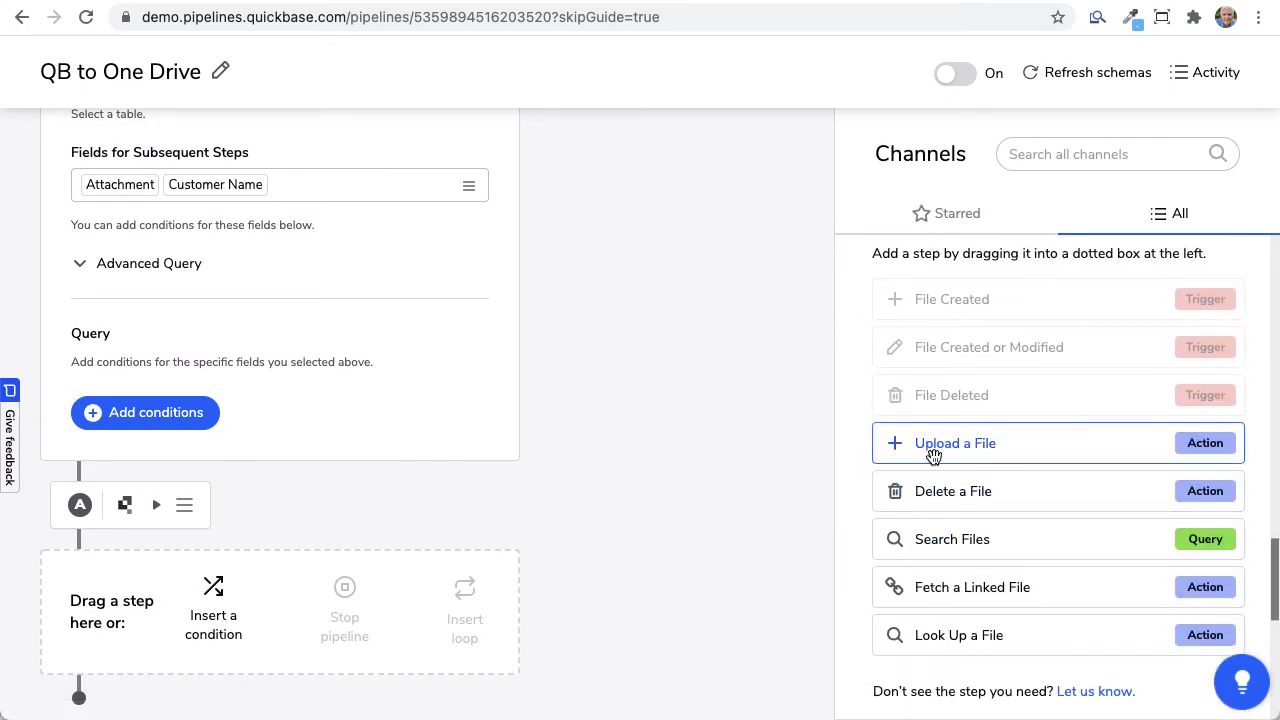
# Step: Add a OneDrive Upload a File step, leaving its destination folder empty
pyautogui.moveTo(955, 449); pyautogui.dragTo(177, 503)
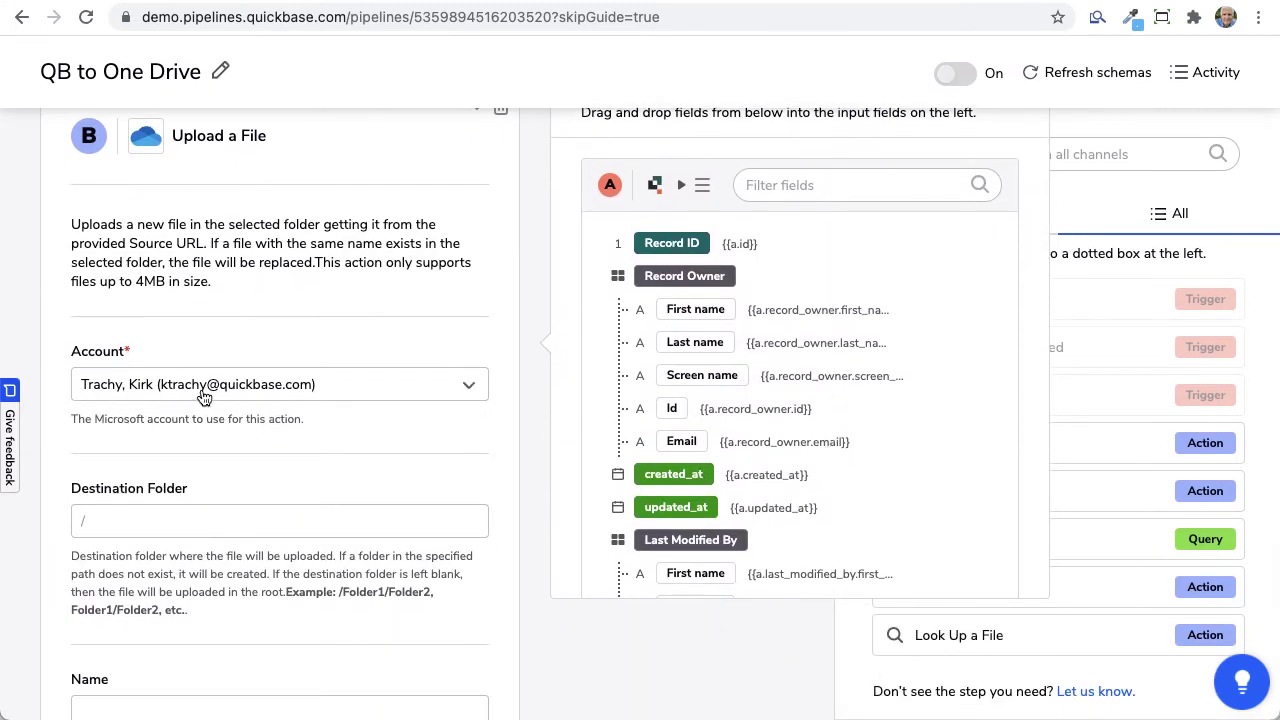
pyautogui.click(105, 528)
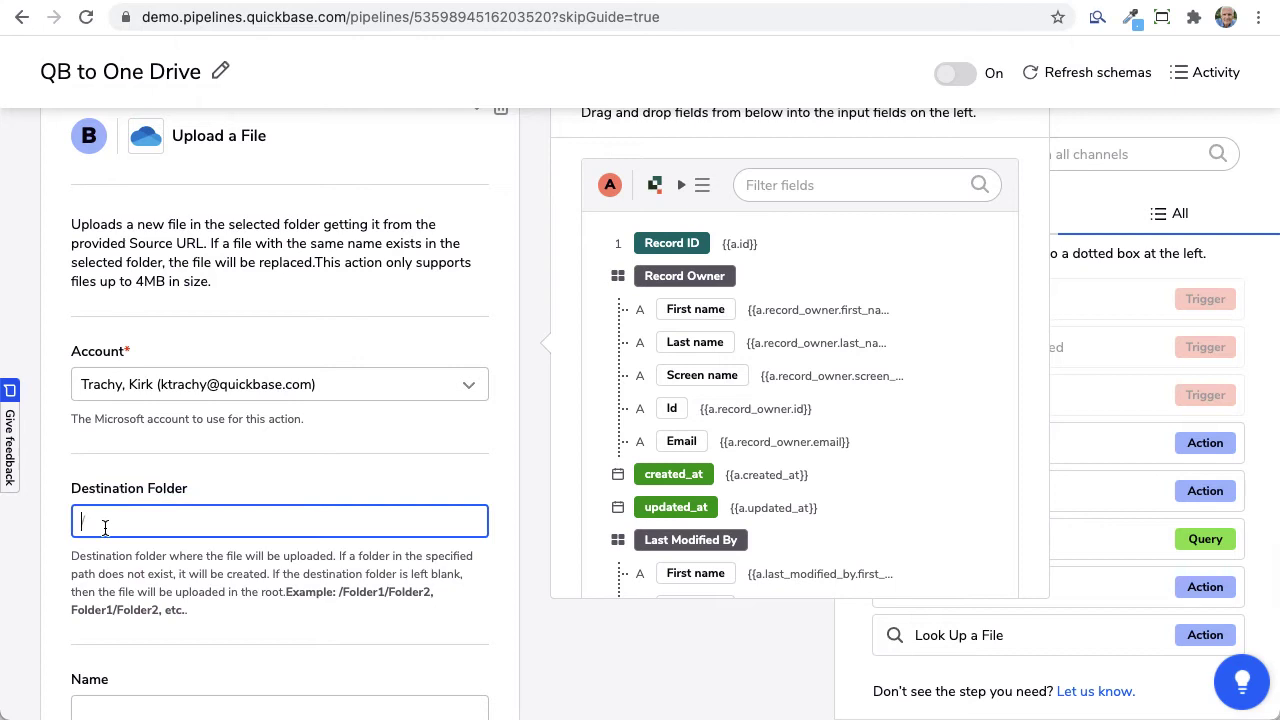
pyautogui.scroll(-3, 322, 457)
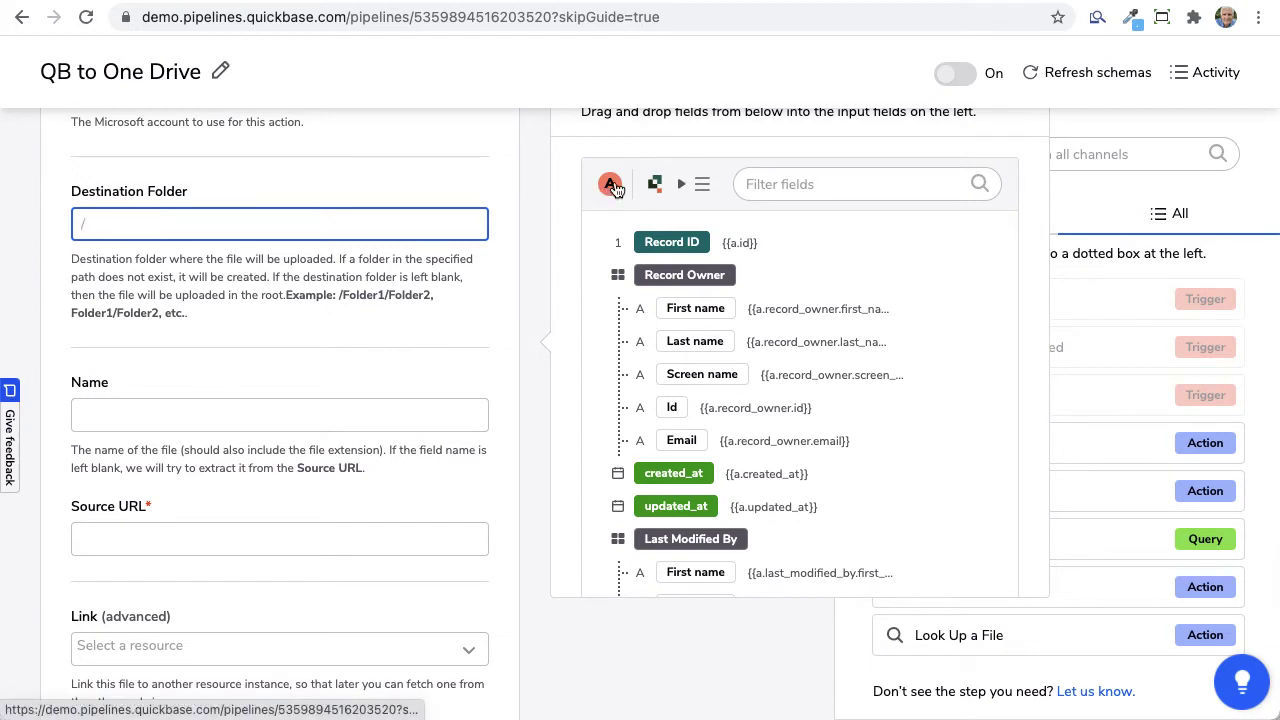
pyautogui.scroll(-3, 949, 445)
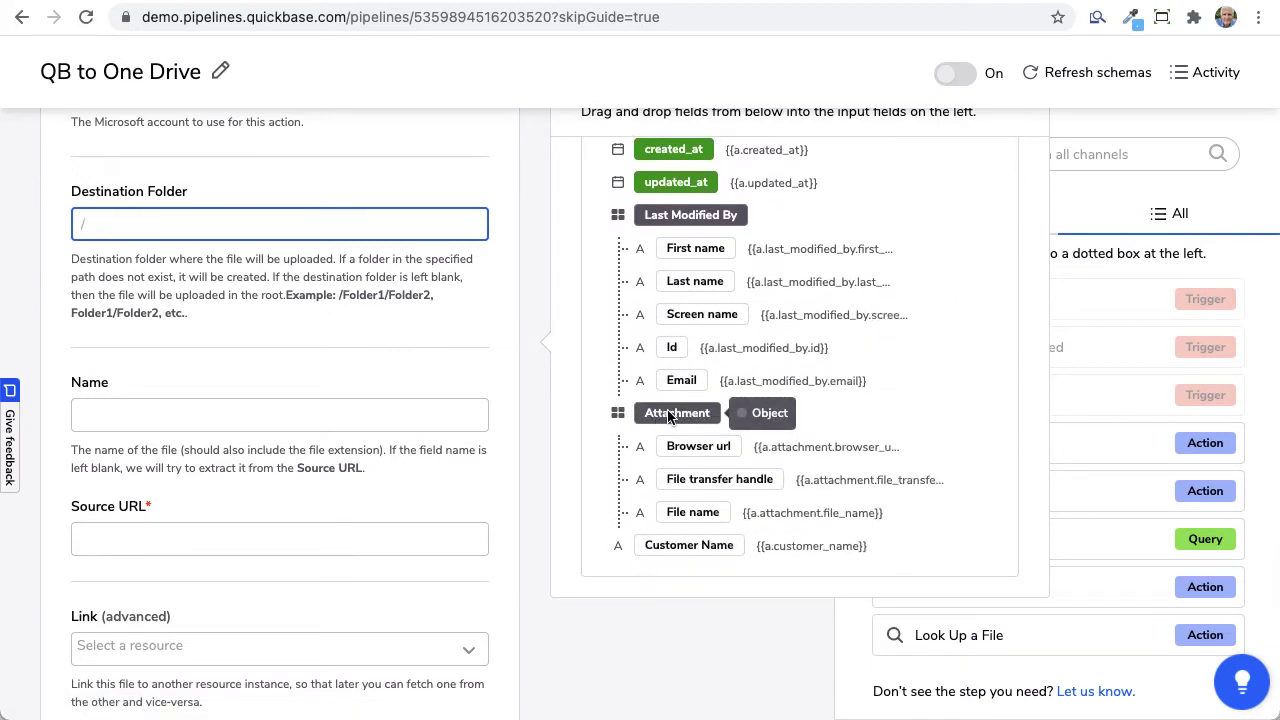
pyautogui.click(738, 474)
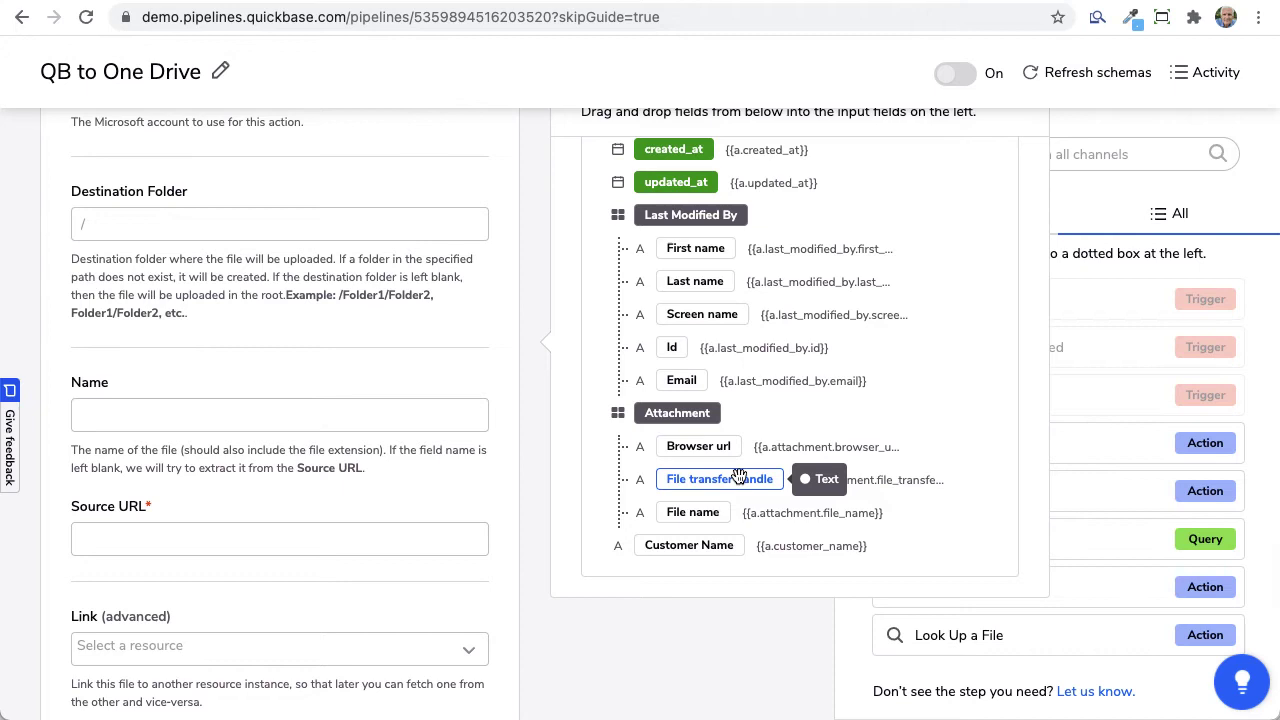
# Step: Map Source URL to the attachment's file transfer handle and Name to its File name
pyautogui.moveTo(738, 474); pyautogui.dragTo(205, 542)
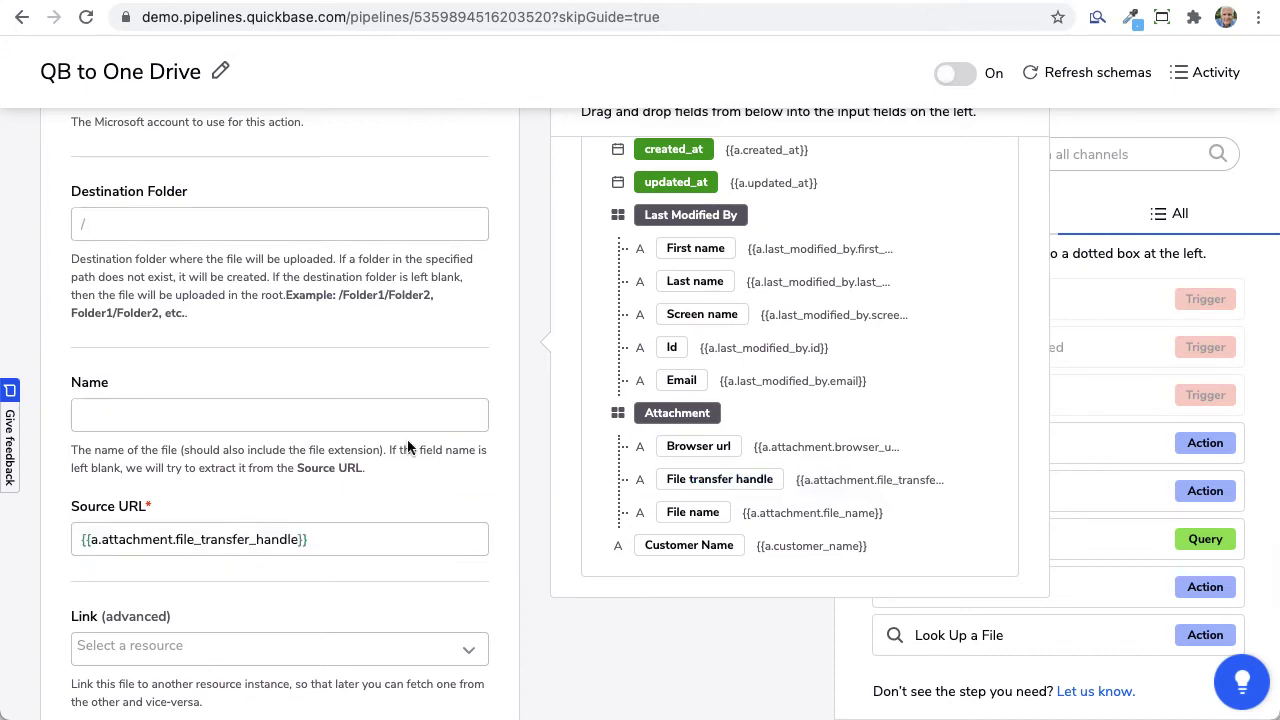
pyautogui.moveTo(688, 545); pyautogui.dragTo(173, 410)
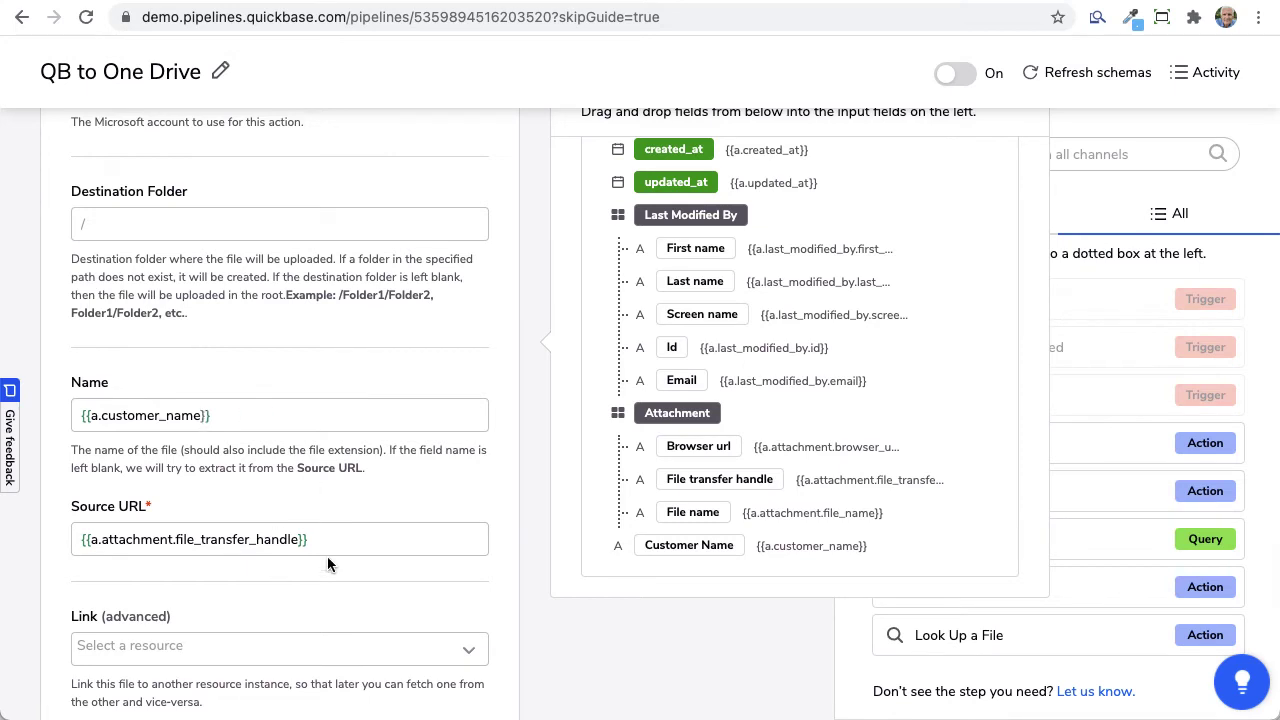
pyautogui.moveTo(228, 410); pyautogui.dragTo(52, 420)
pyautogui.press('BackSpace')
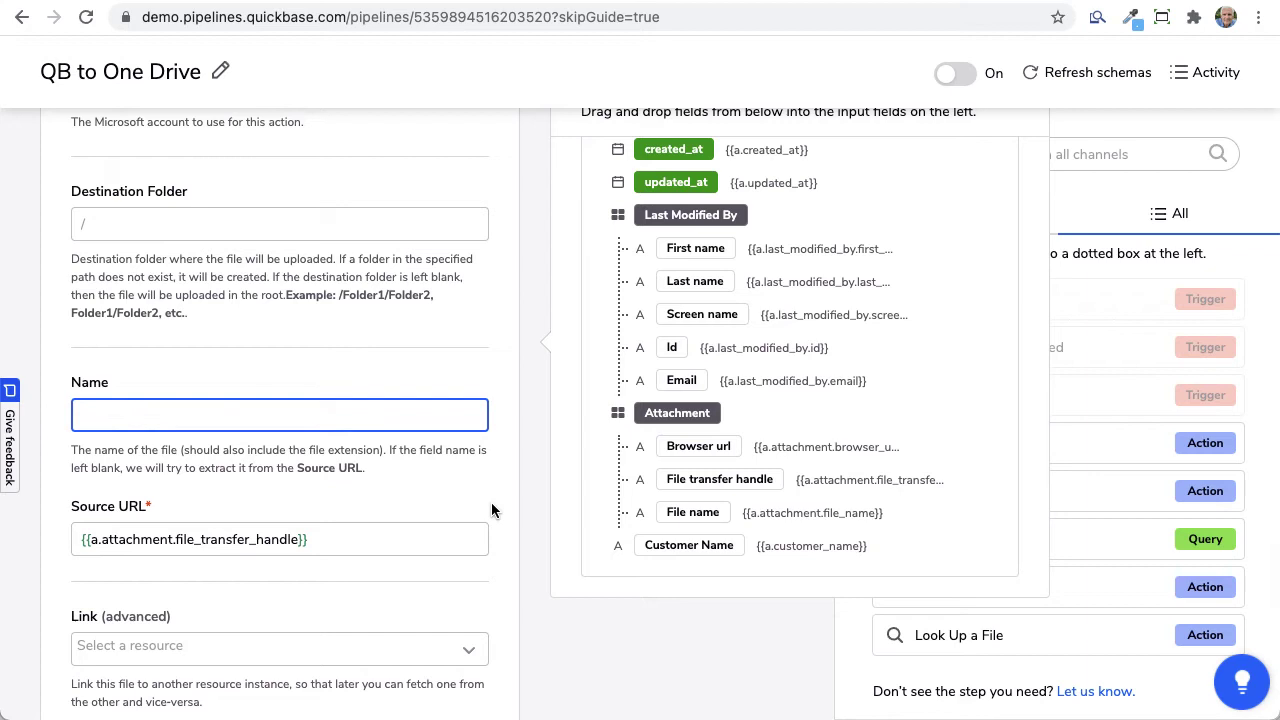
pyautogui.moveTo(708, 512); pyautogui.dragTo(165, 415)
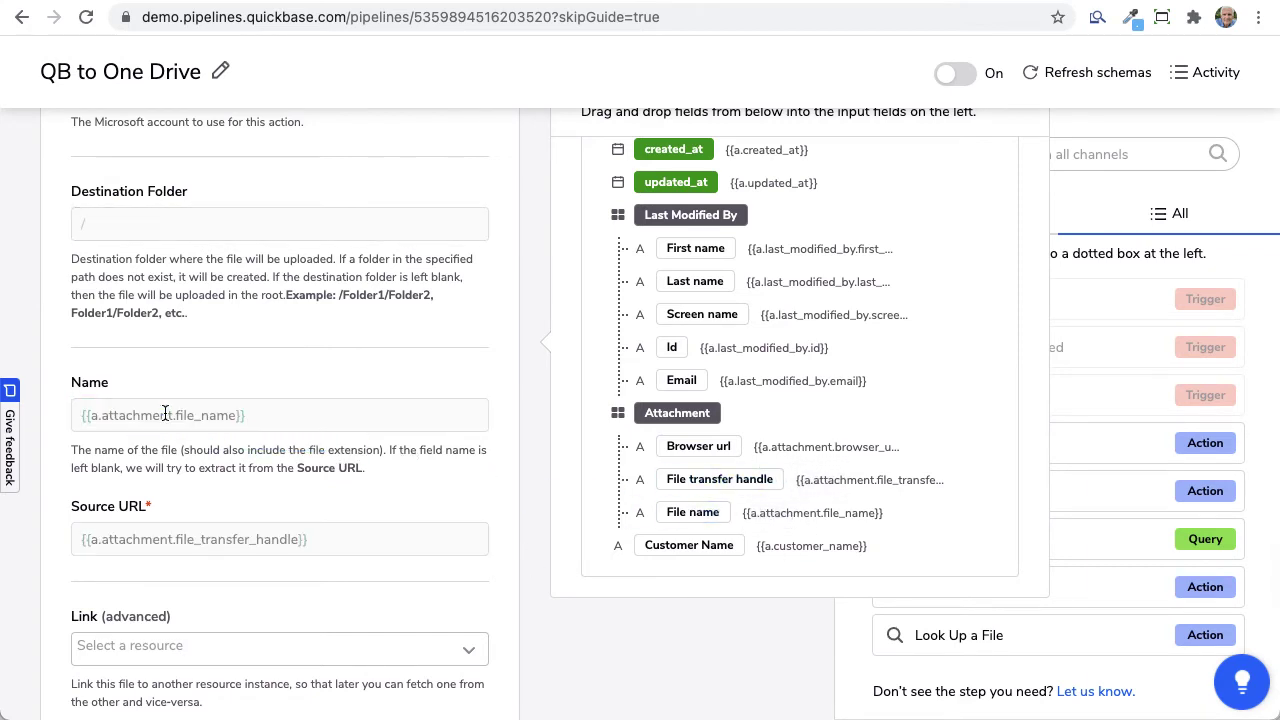
pyautogui.scroll(-3, 358, 528)
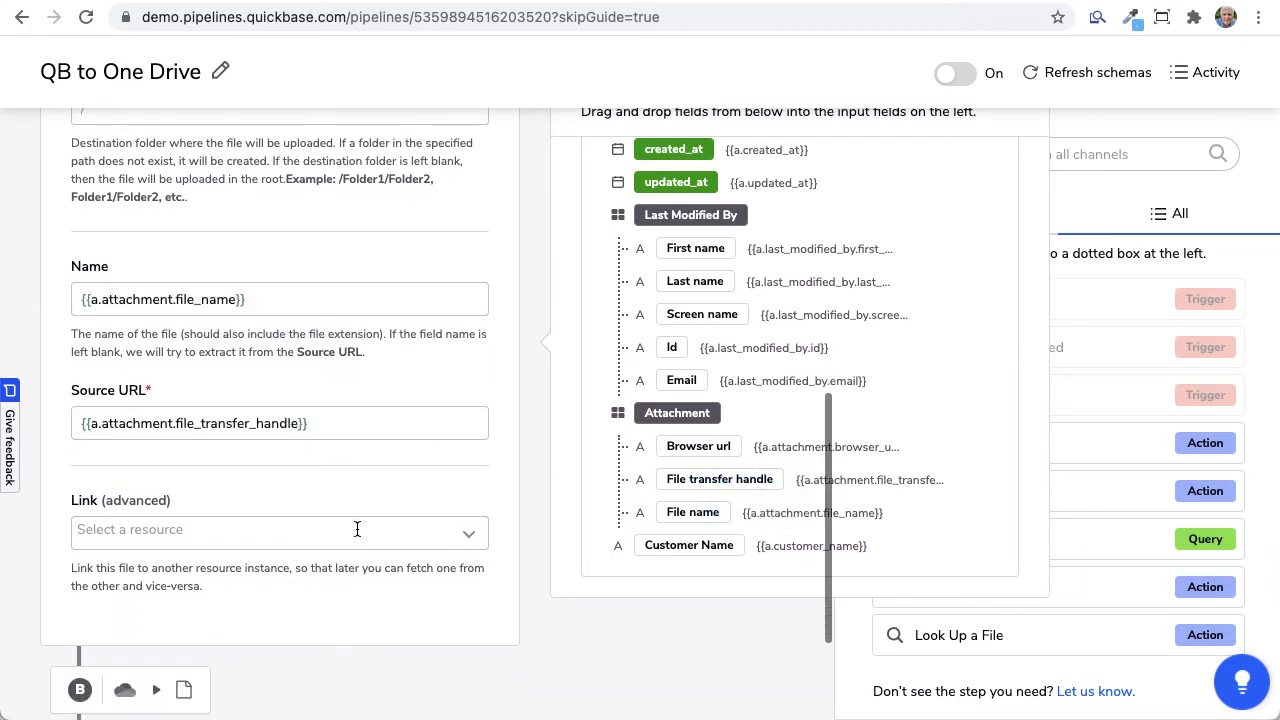
pyautogui.scroll(5, 358, 528)
pyautogui.scroll(8, 358, 528)
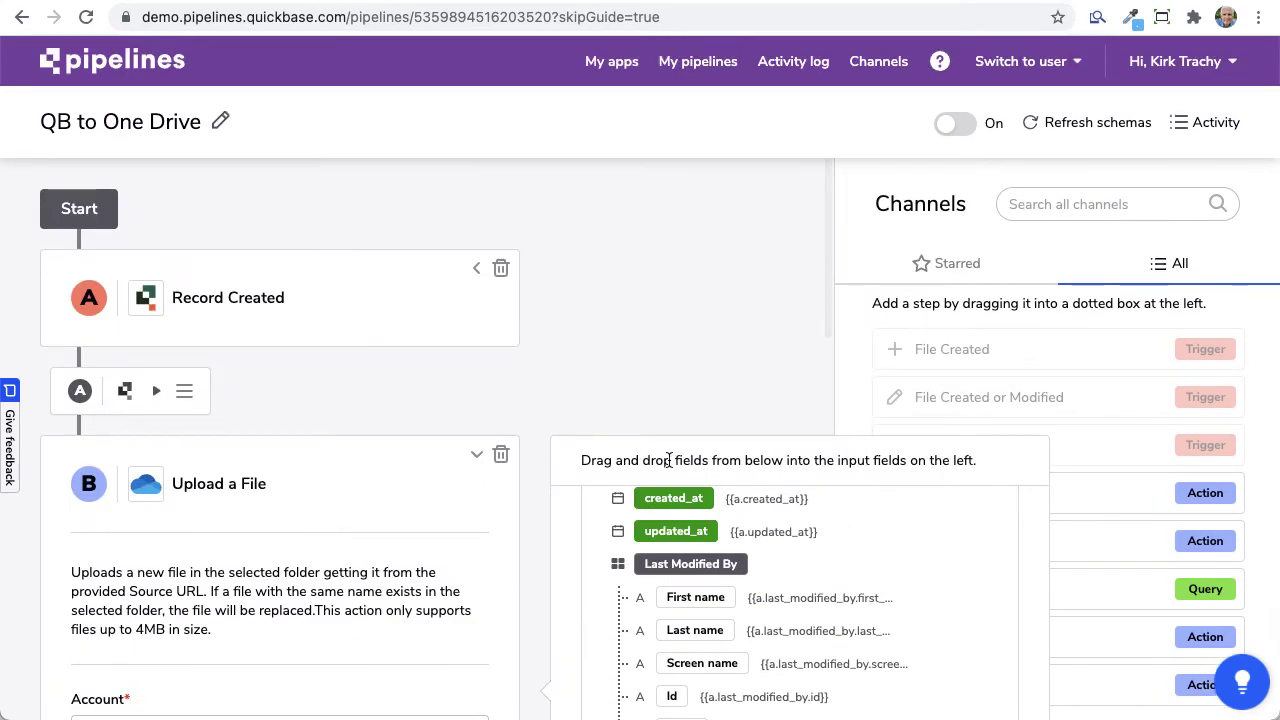
# Step: Switch the pipeline on, then fill the request form with Billing, MAC Mojave and 'Please see document'
pyautogui.click(963, 123)
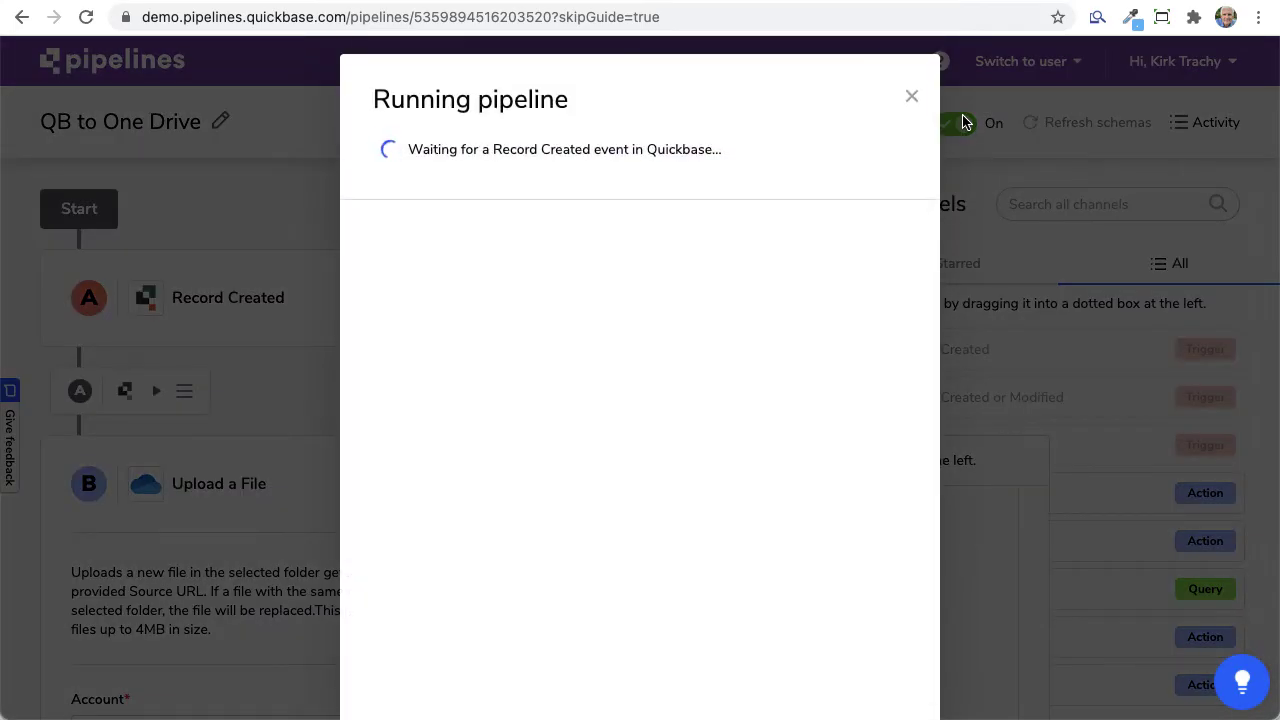
pyautogui.click(852, 2)
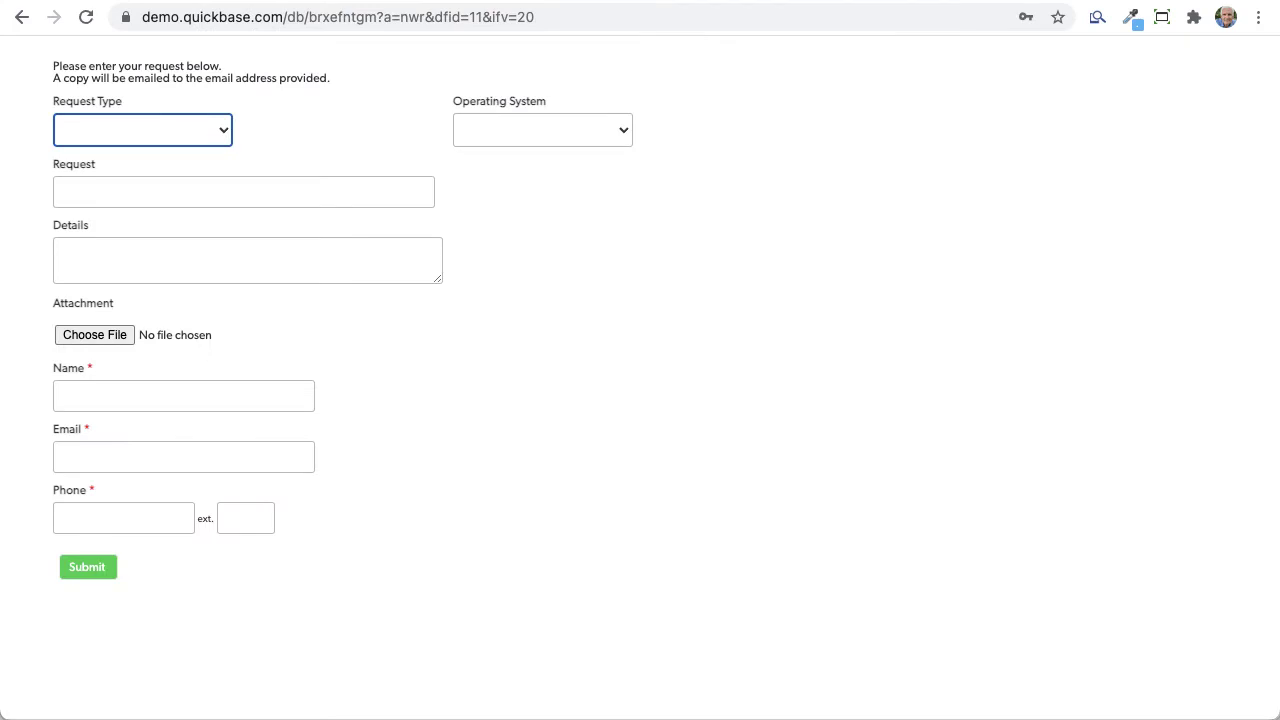
pyautogui.click(113, 125)
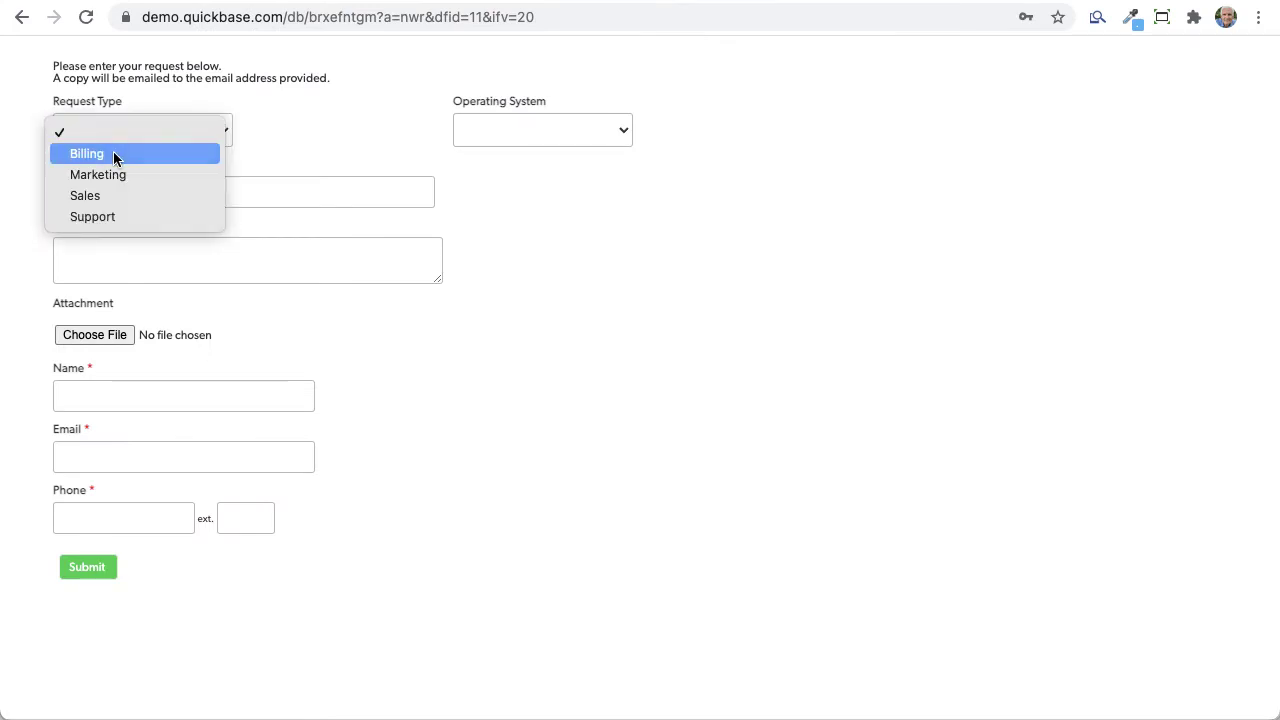
pyautogui.click(114, 154)
pyautogui.click(546, 146)
pyautogui.click(490, 194)
pyautogui.click(111, 196)
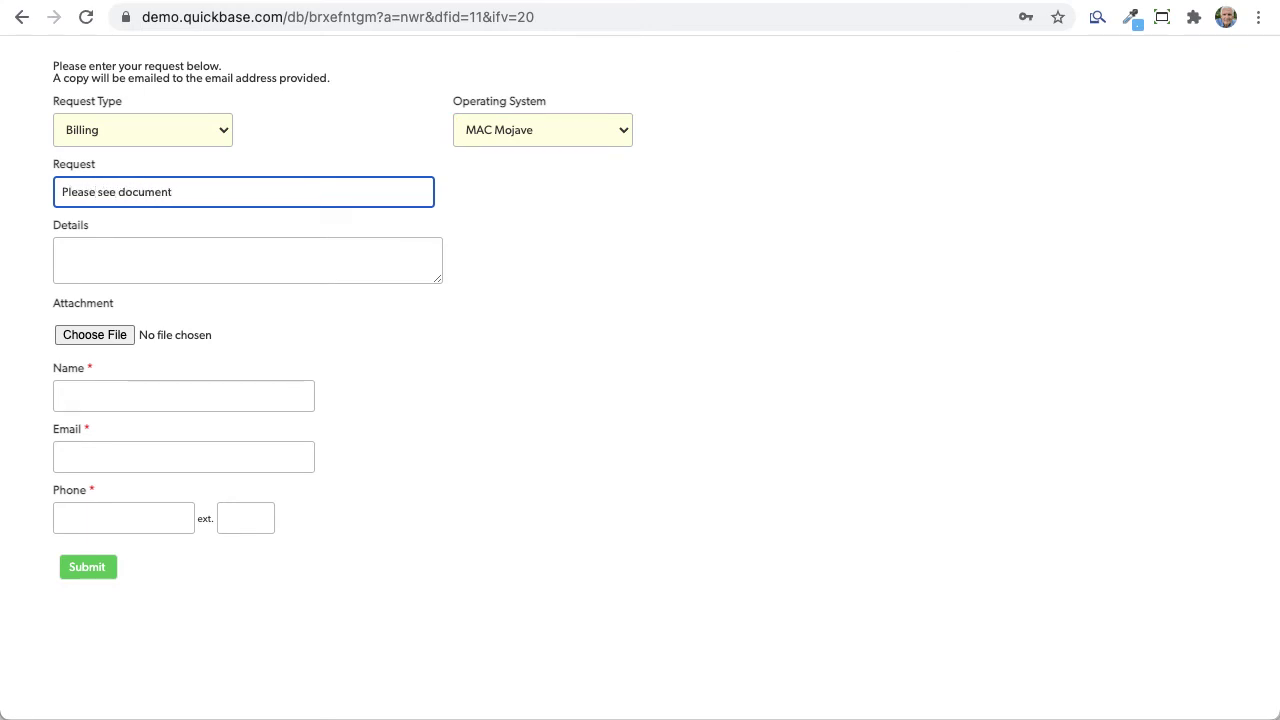
# Step: Attach Example Formulas.txt from the Documents folder to the request
pyautogui.click(98, 340)
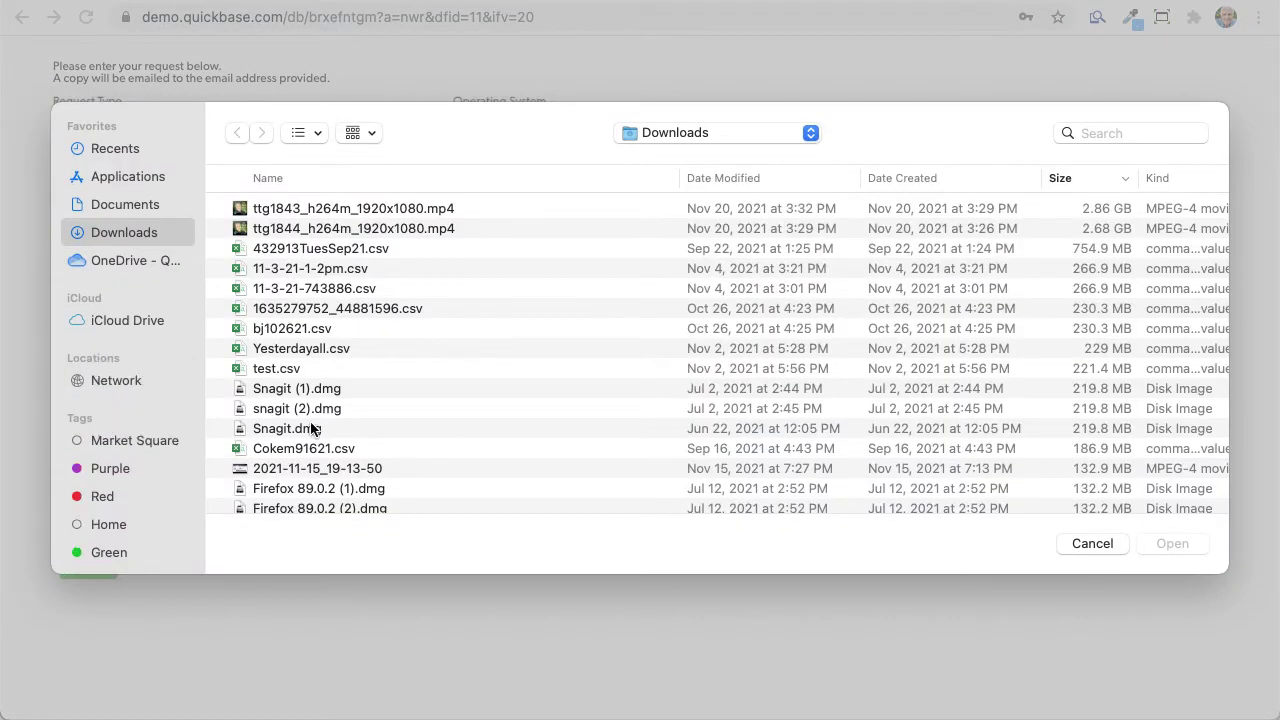
pyautogui.scroll(-5, 300, 377)
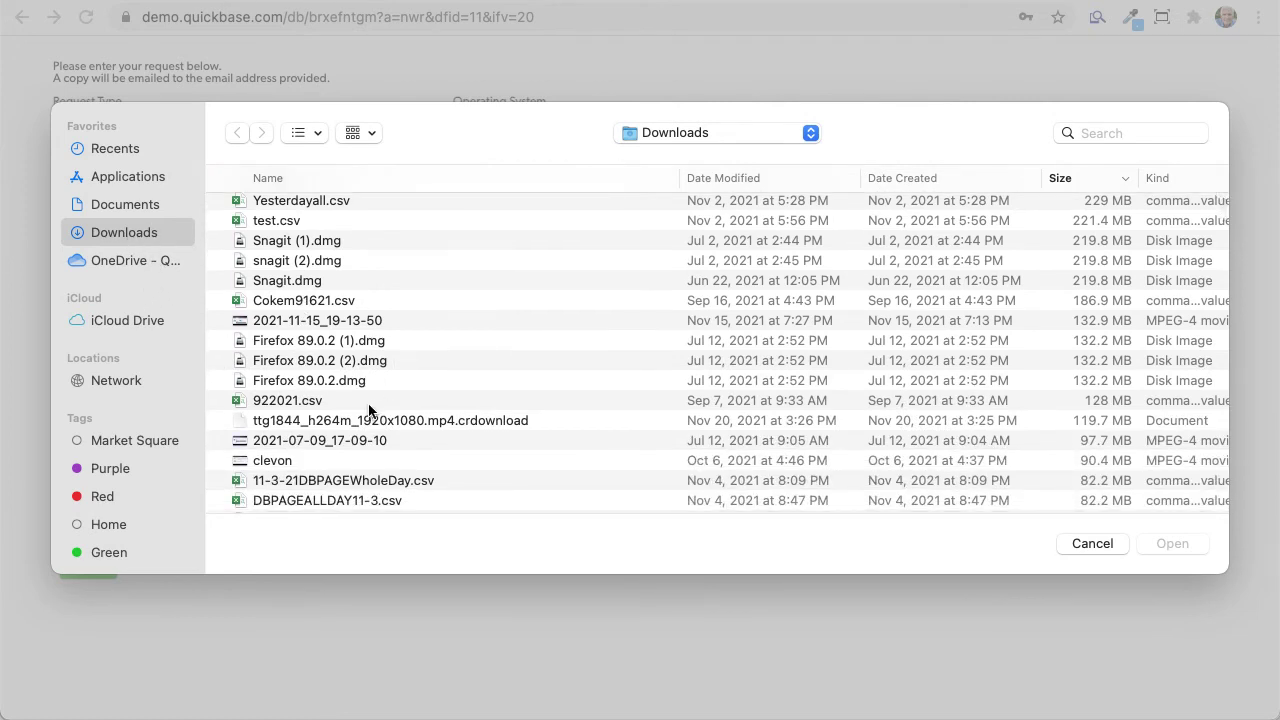
pyautogui.click(134, 206)
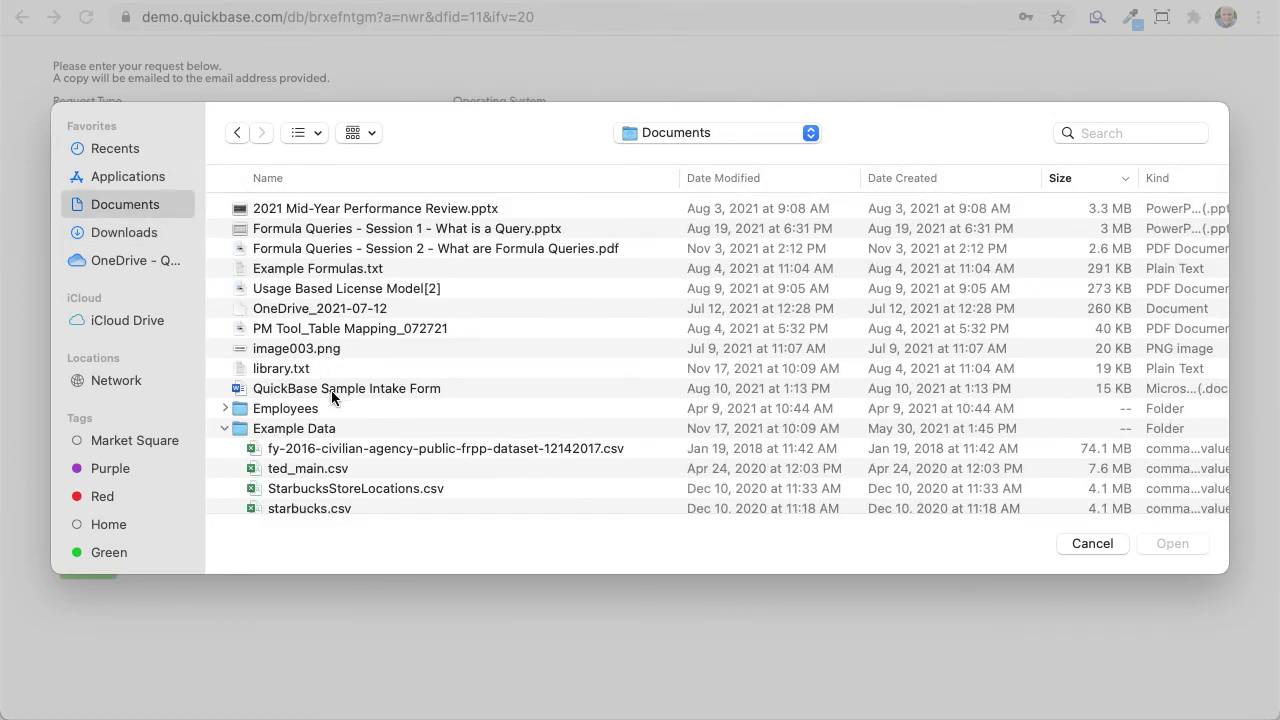
pyautogui.scroll(-1, 320, 385)
pyautogui.click(334, 258)
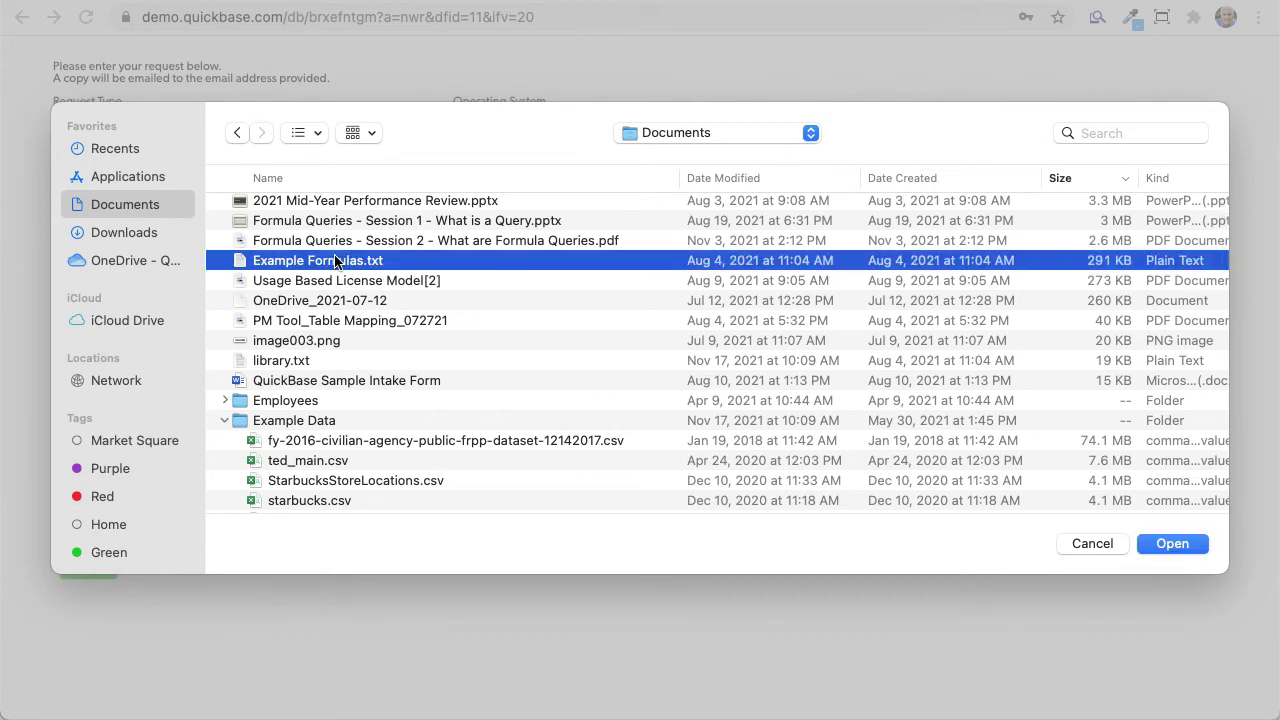
pyautogui.click(1176, 544)
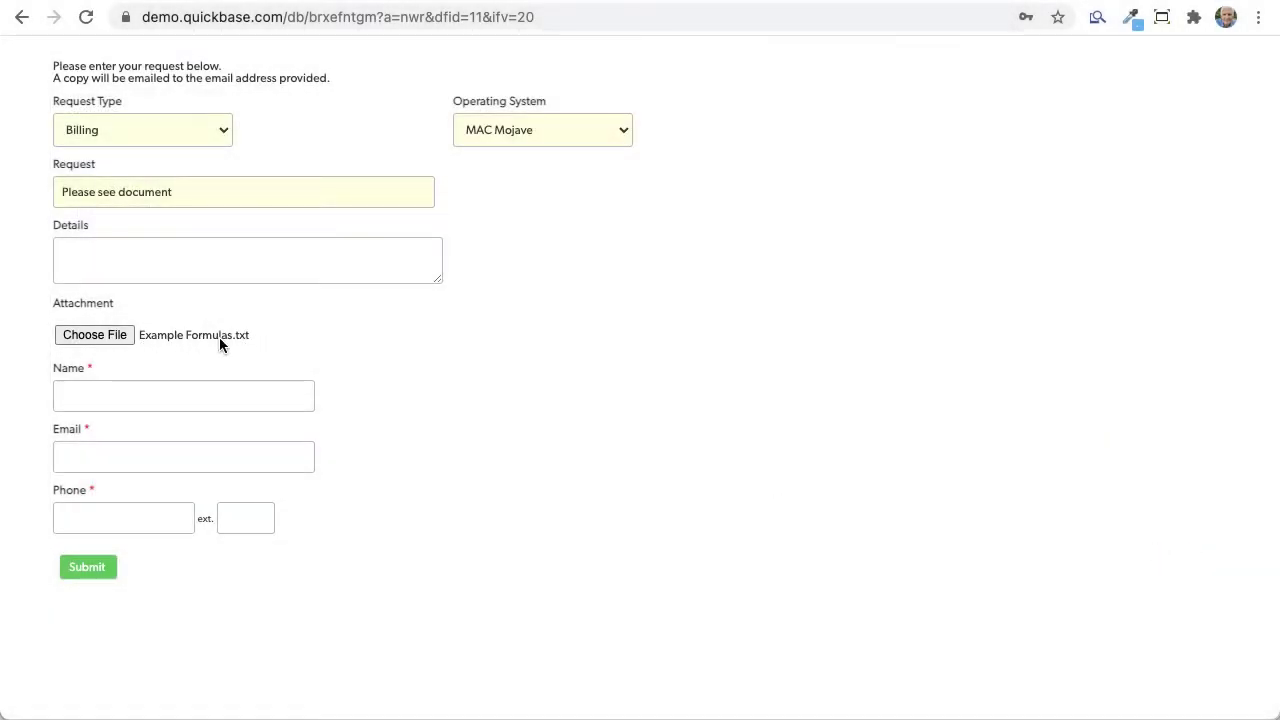
# Step: Fill in the customer's name, e-mail address and phone number, then submit the request
pyautogui.click(88, 395)
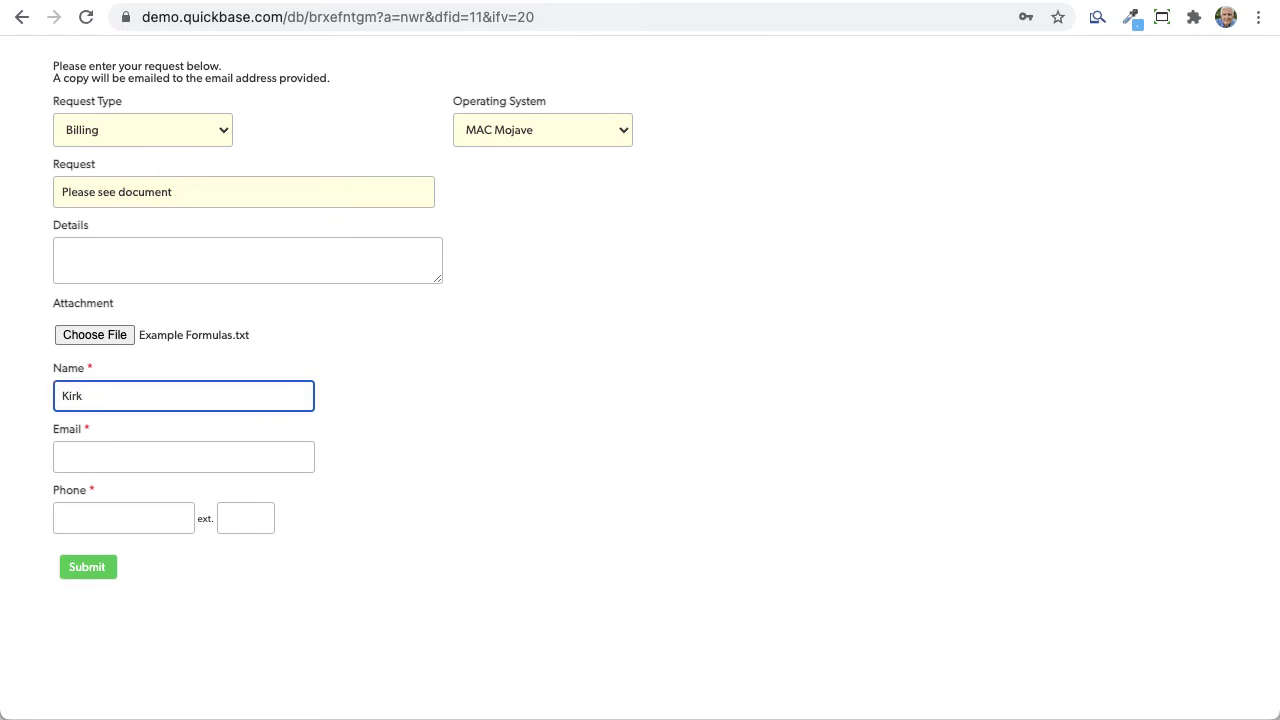
pyautogui.write('Trachy')
pyautogui.press('Tab')
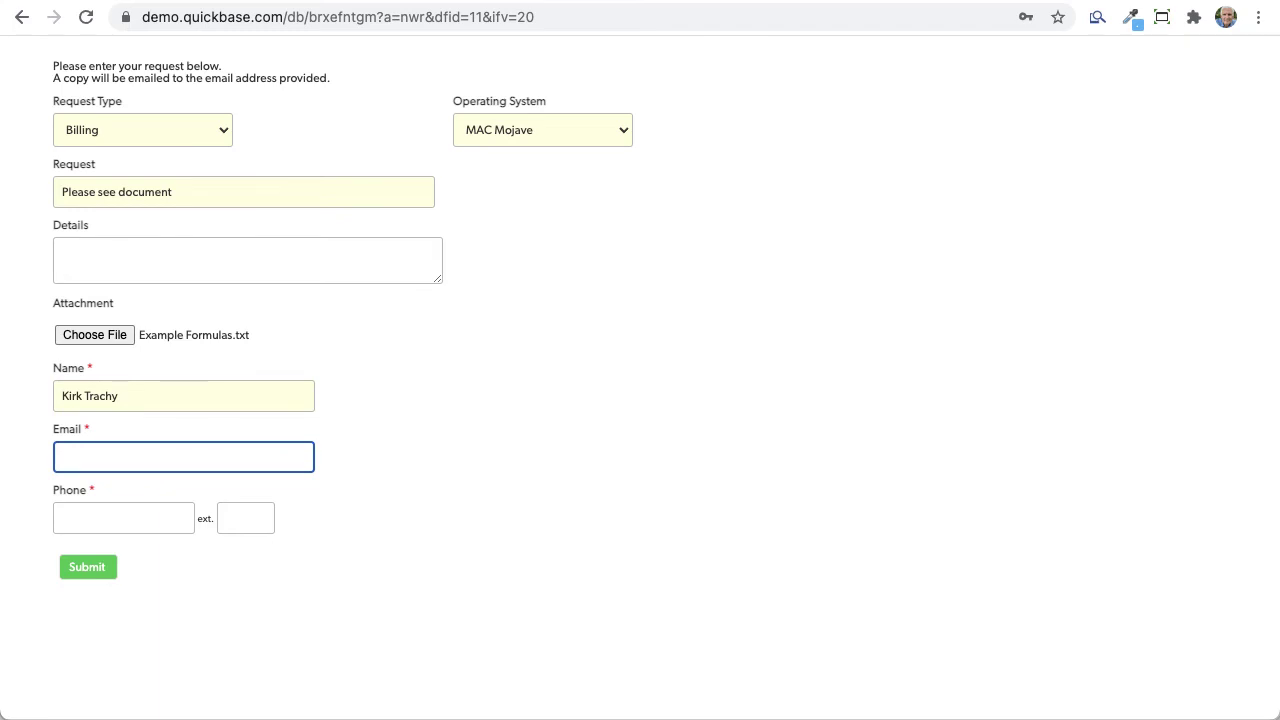
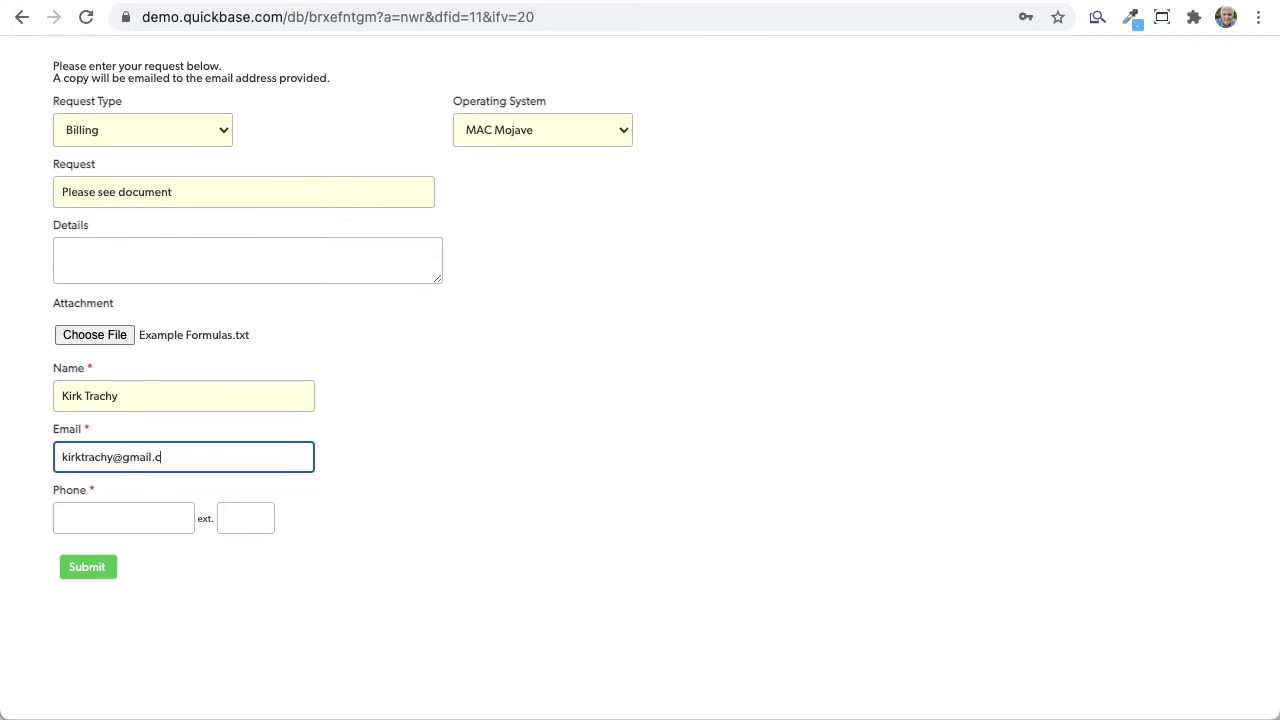
pyautogui.press('Tab')
pyautogui.write('60')
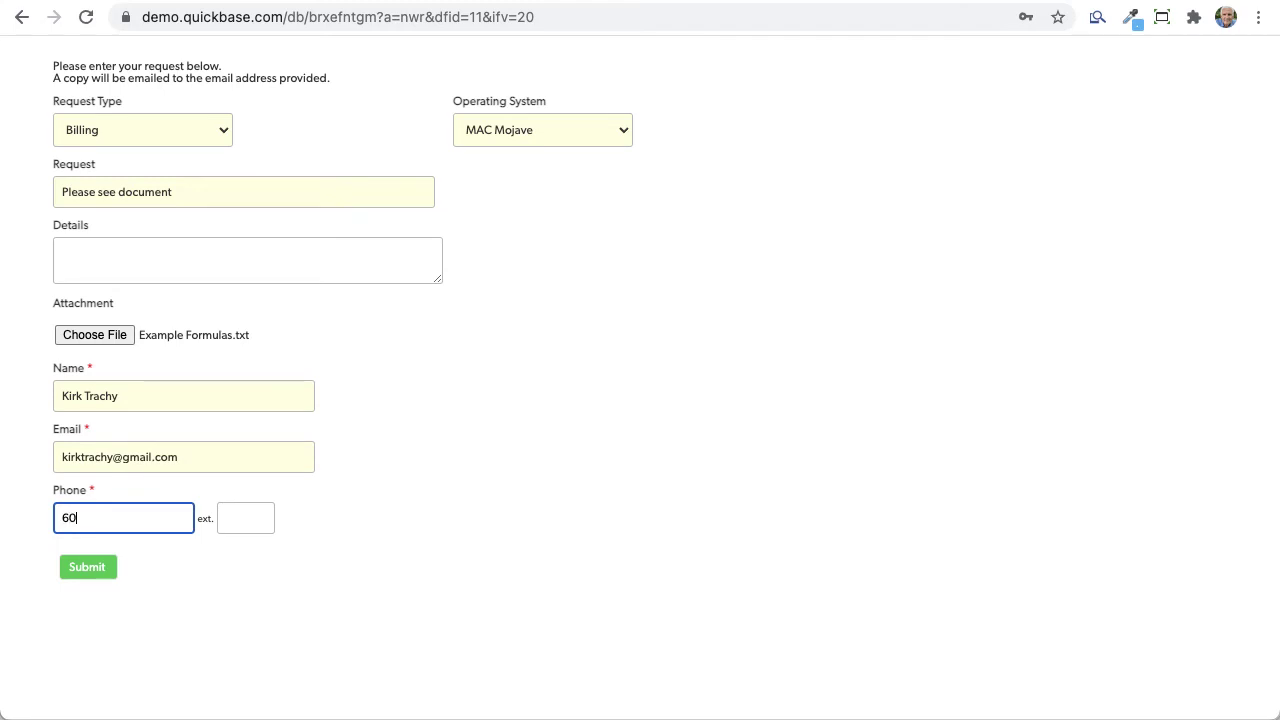
pyautogui.write('35551212')
pyautogui.click(87, 567)
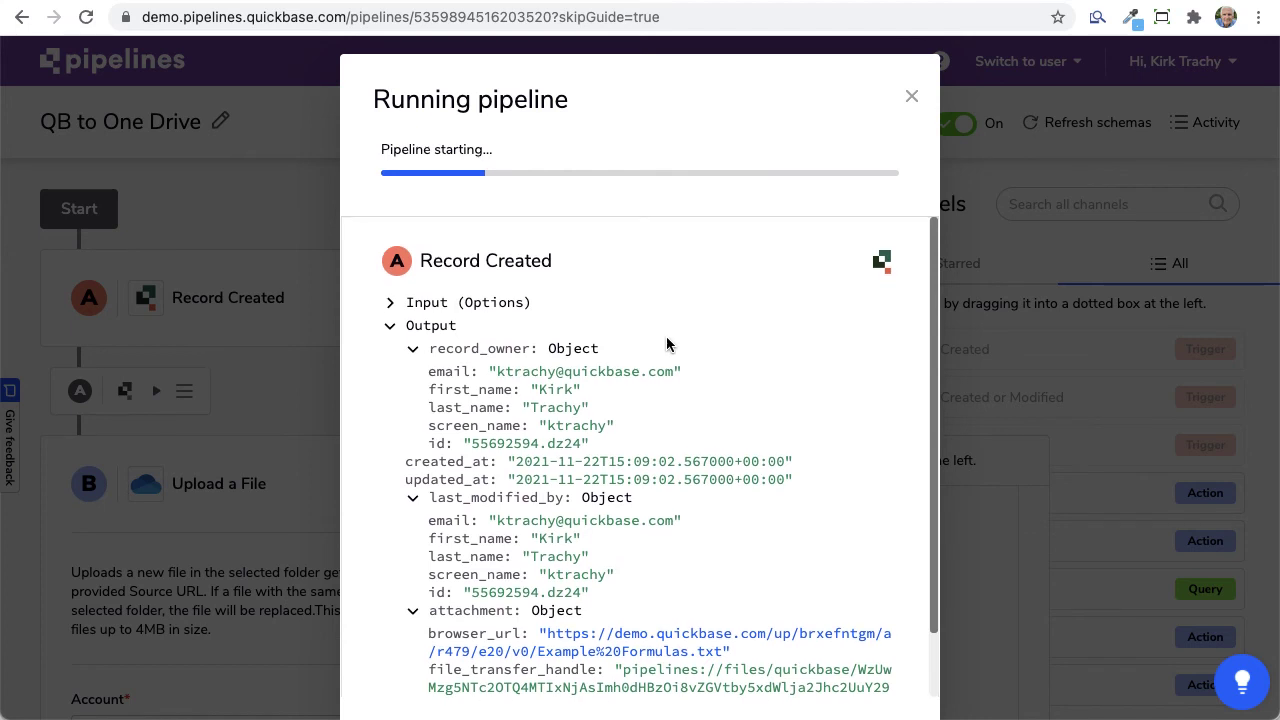
# Step: Scroll through the finished run's output to the Uploaded a File section for Example Formulas.txt
pyautogui.scroll(-1, 666, 336)
pyautogui.scroll(1, 645, 315)
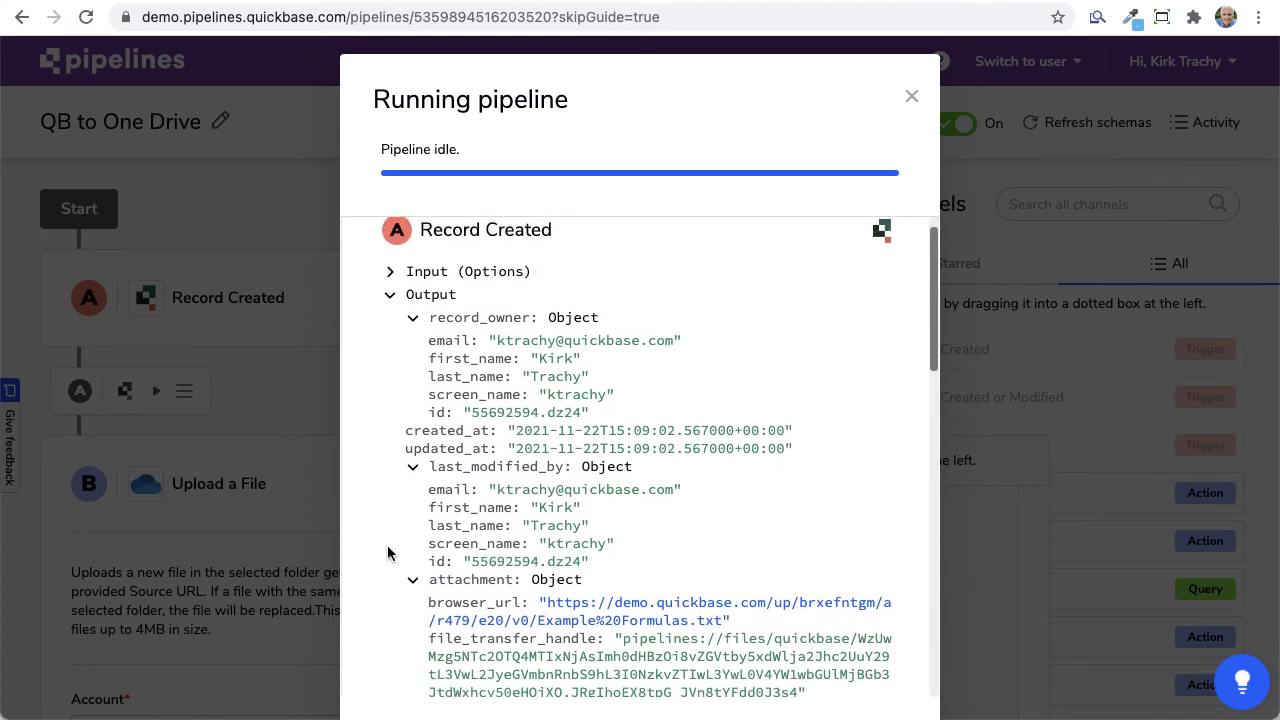
pyautogui.scroll(-2, 512, 407)
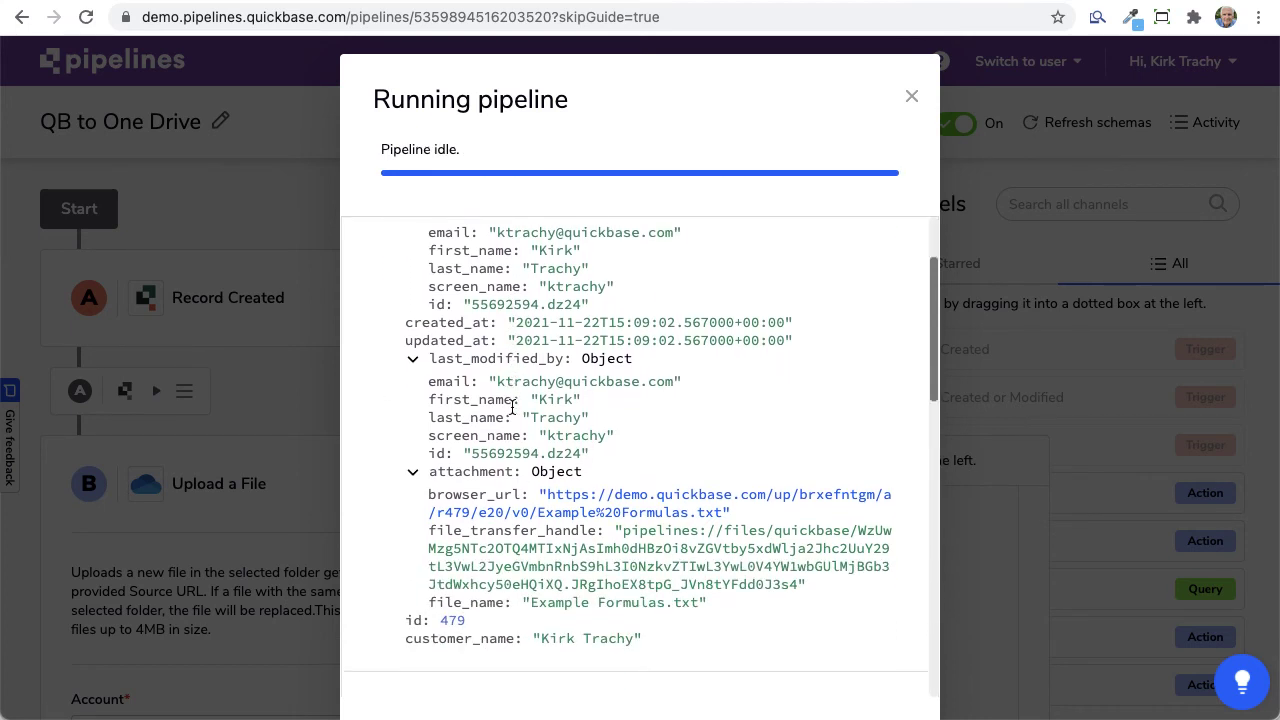
pyautogui.scroll(-4, 512, 407)
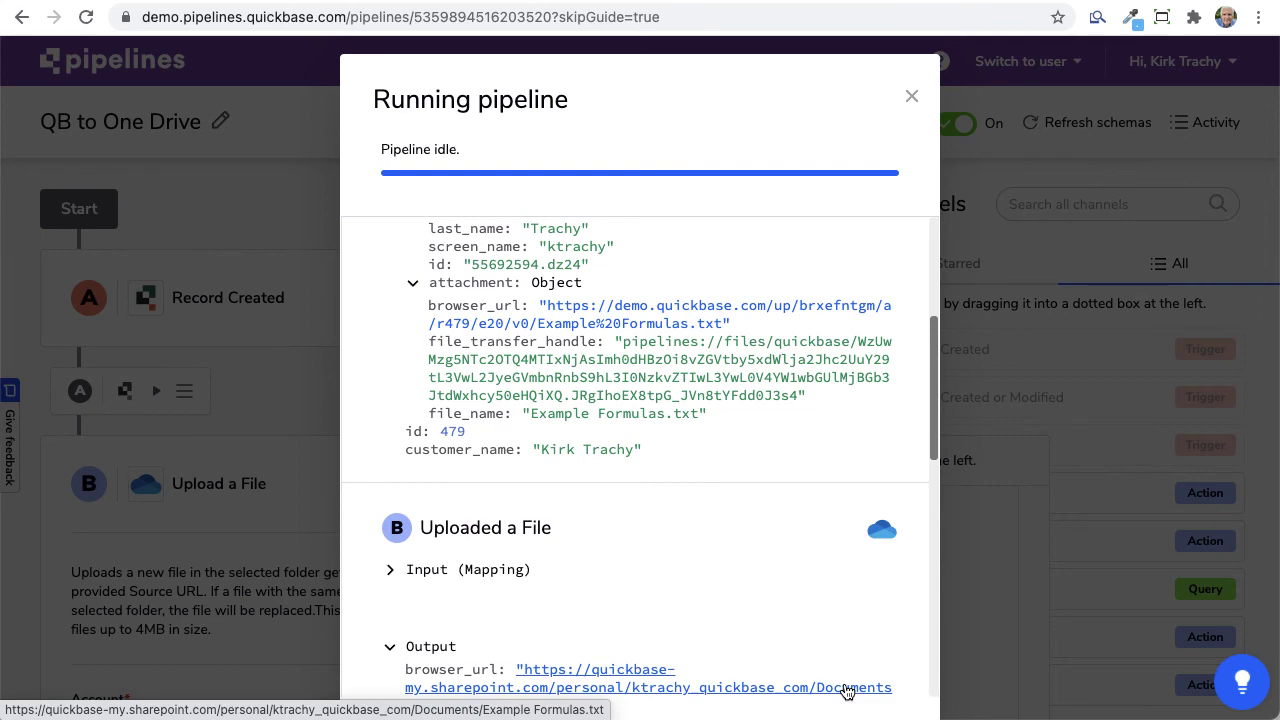
# Step: Open the upload location in OneDrive, reload My files and sort by Modified, newer to older
pyautogui.click(808, 688)
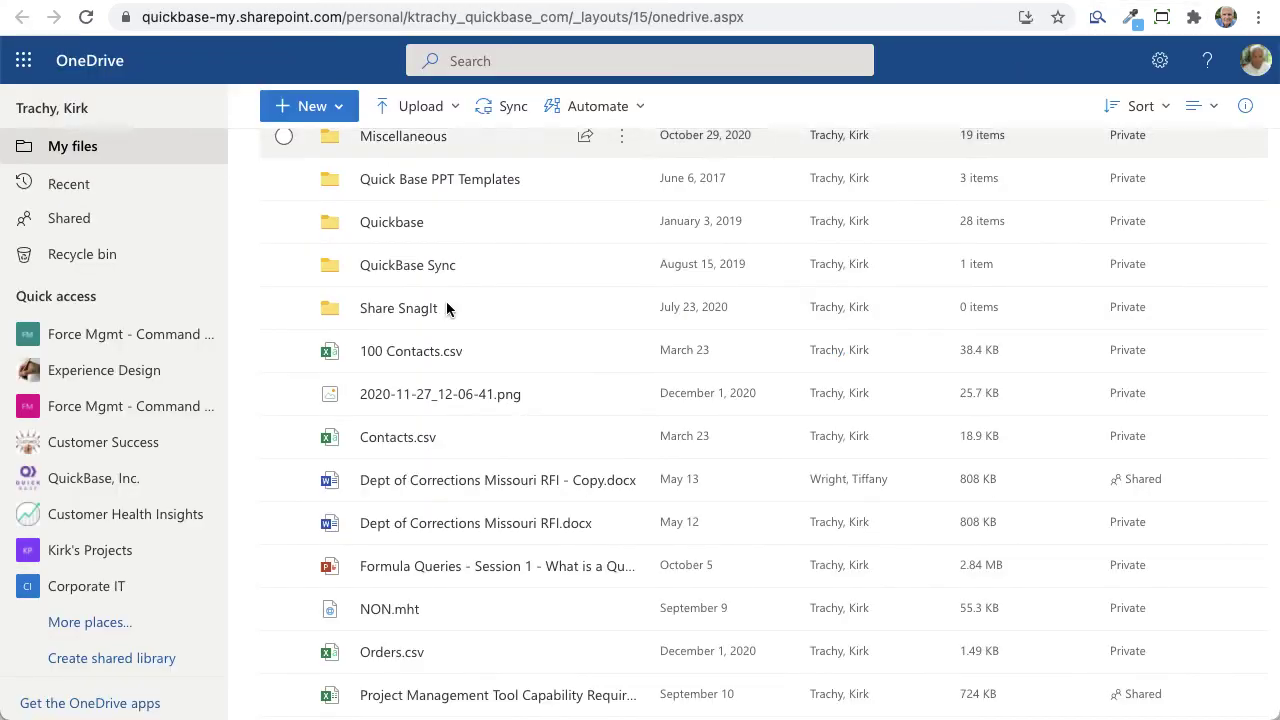
pyautogui.click(88, 20)
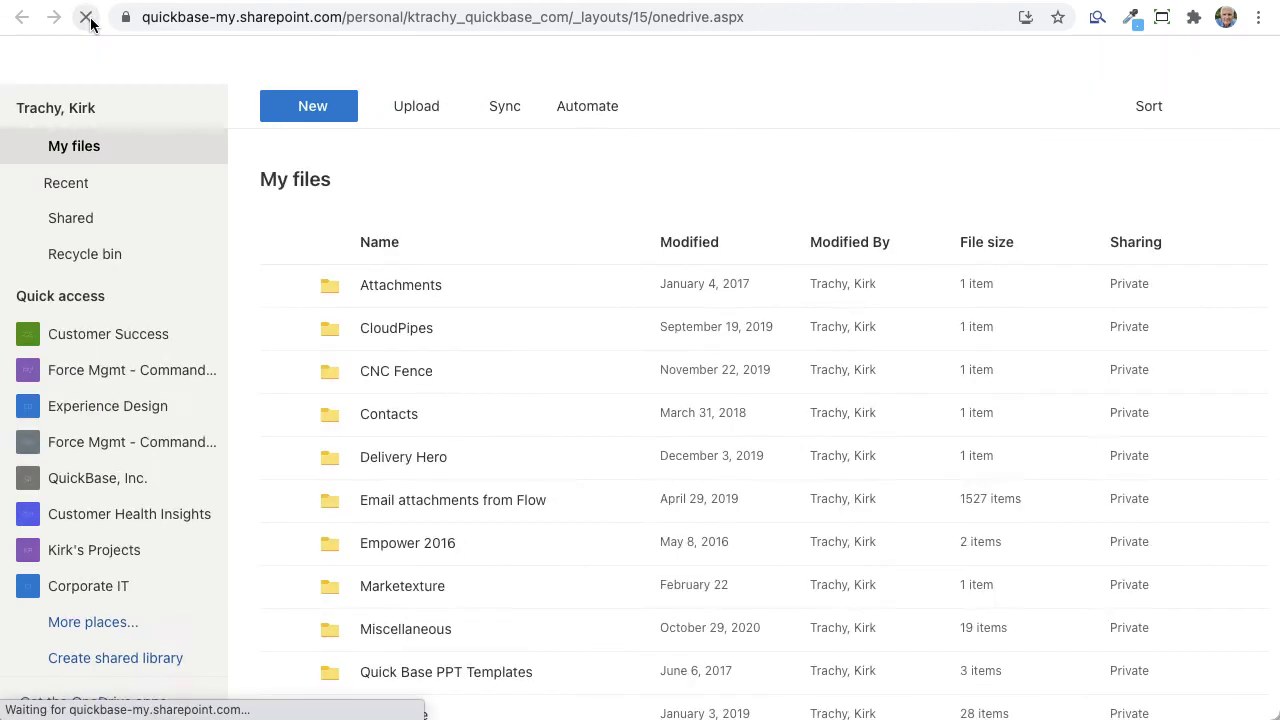
pyautogui.scroll(-5, 420, 526)
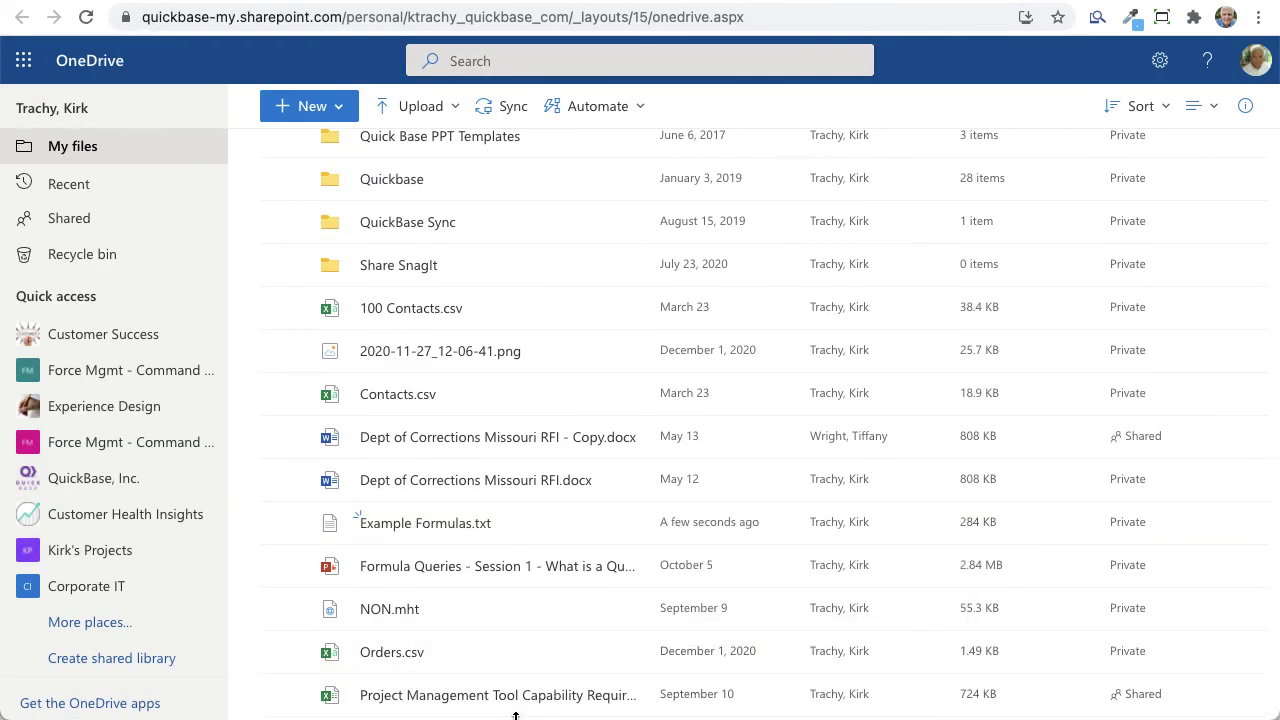
pyautogui.scroll(5, 728, 240)
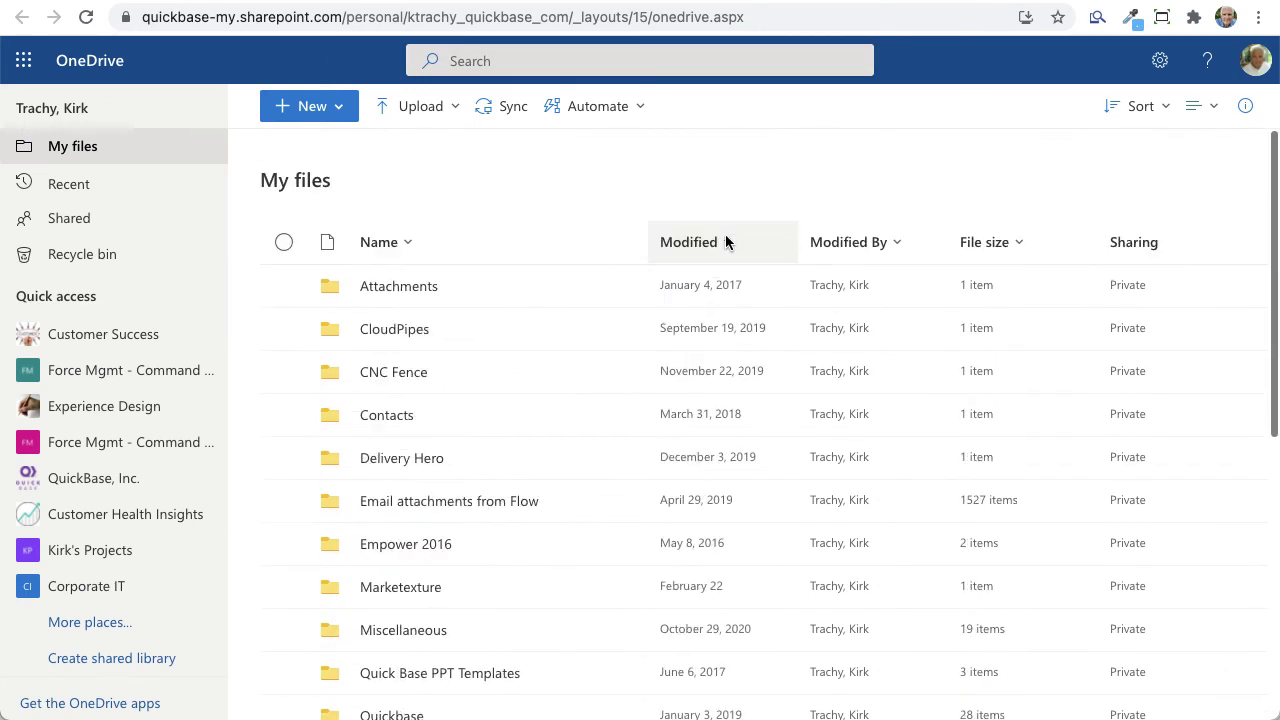
pyautogui.click(703, 243)
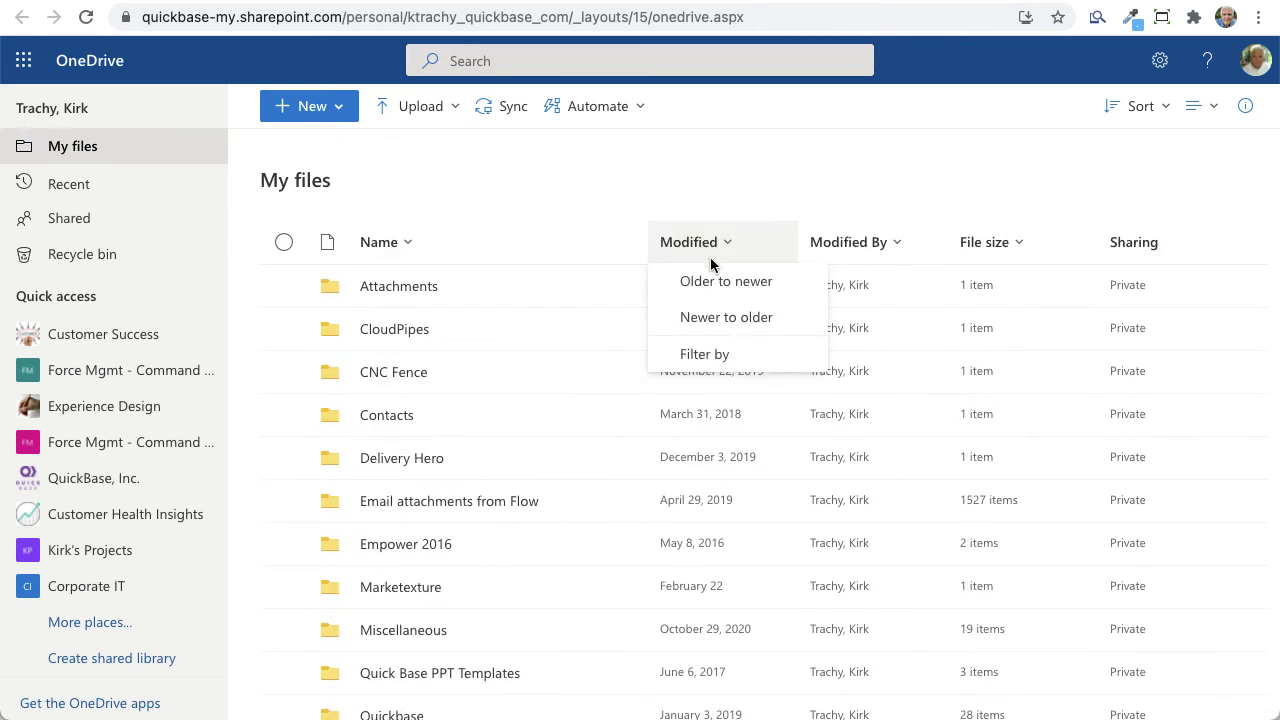
pyautogui.click(707, 318)
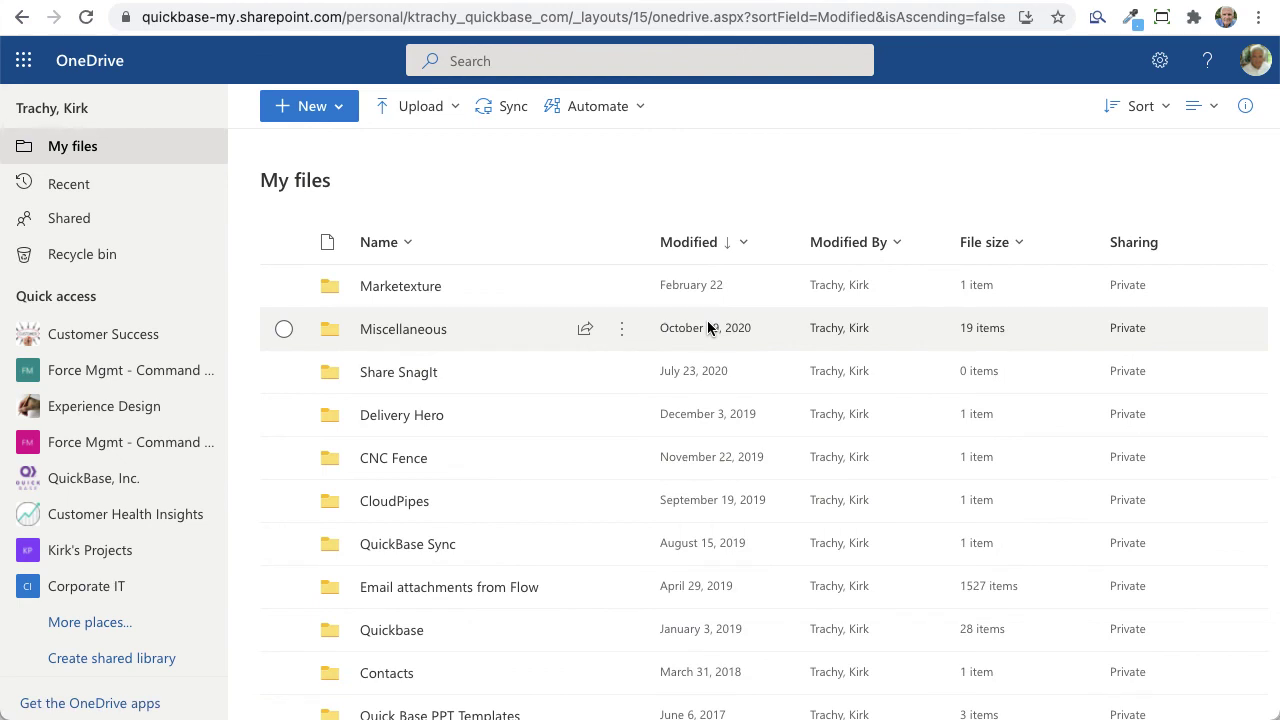
# Step: Locate Example Formulas.txt (284 KB) in My files, then return to the Pipelines tab
pyautogui.scroll(-5, 446, 445)
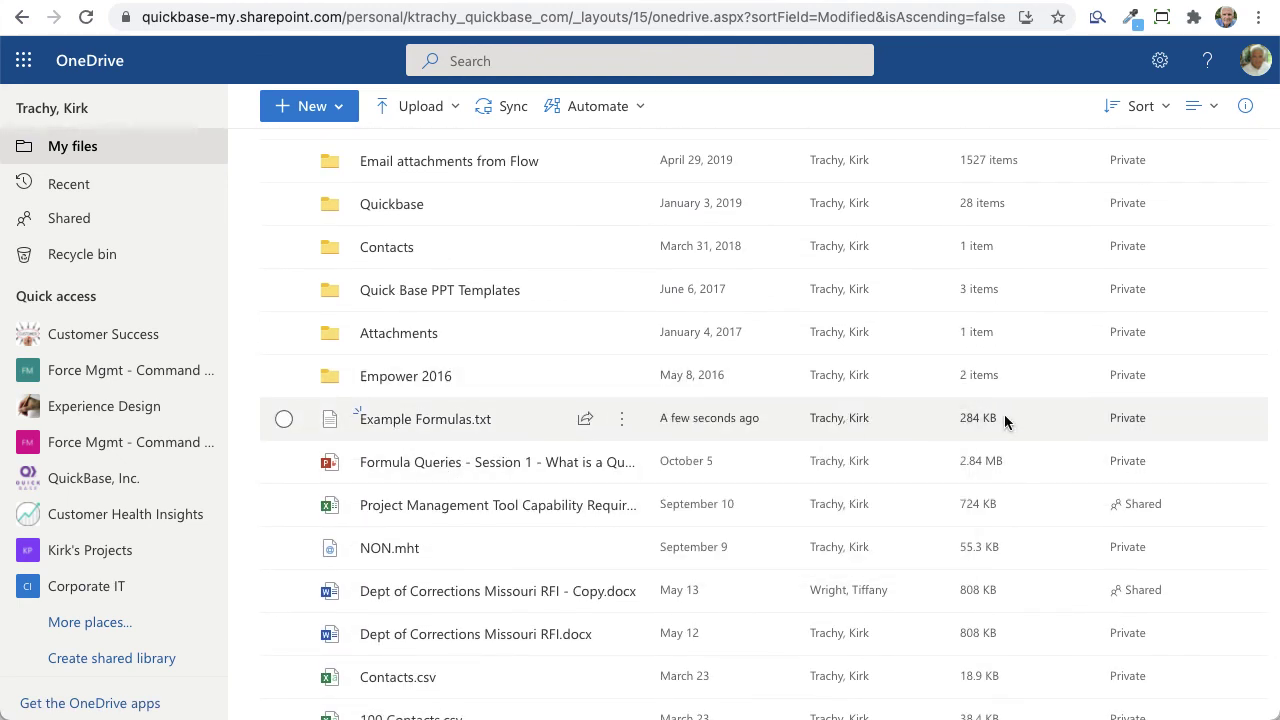
pyautogui.moveTo(477, 423)
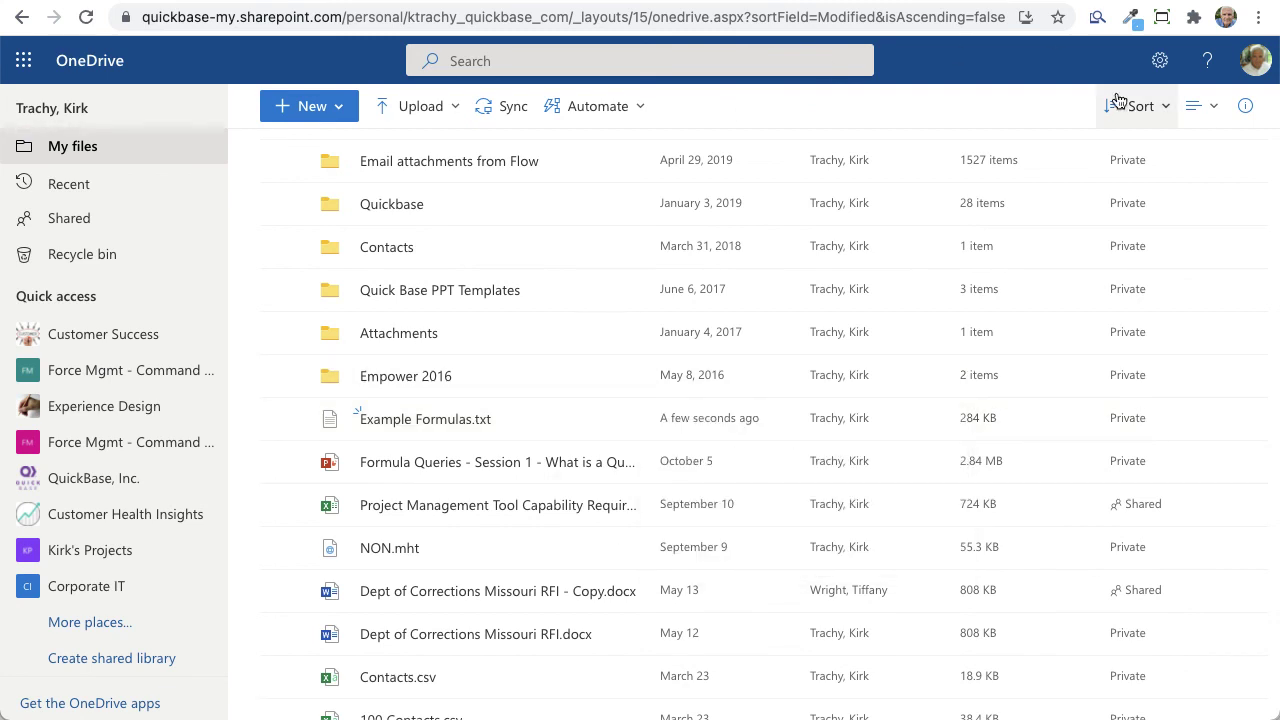
pyautogui.hotkey('ctrl', 'Tab')
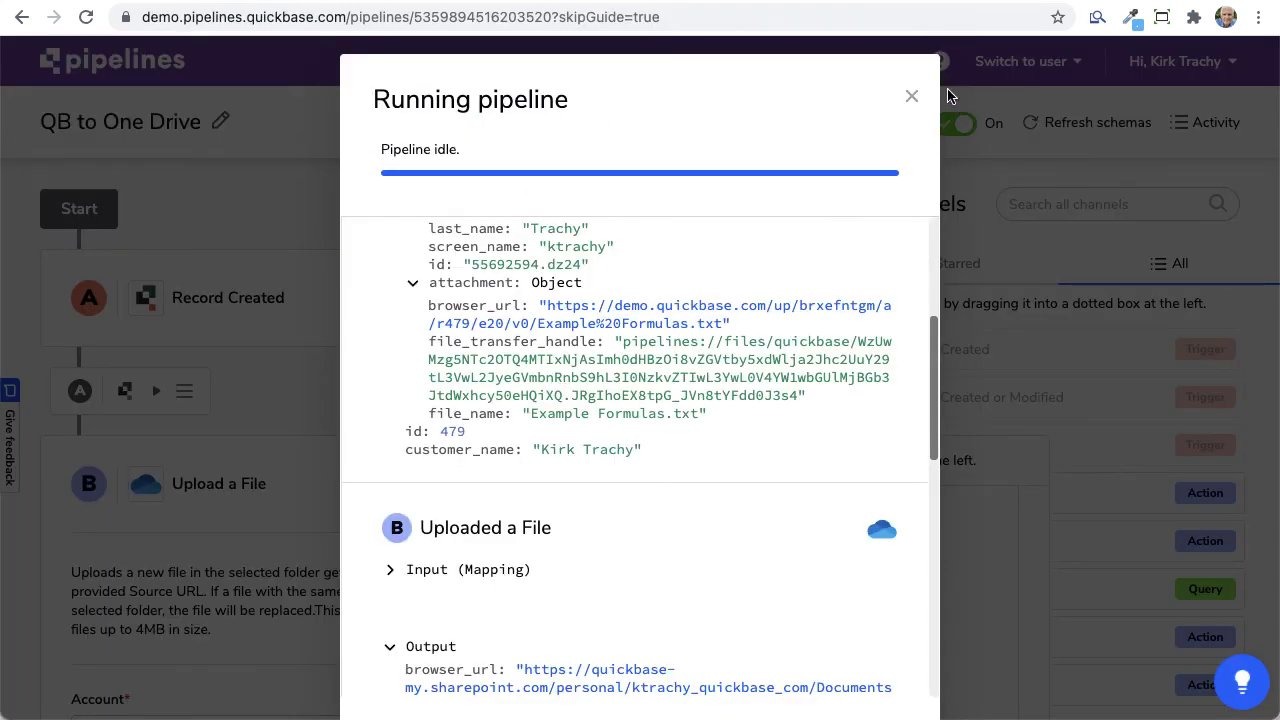
# Step: Close the run details and expand the Record Created trigger's settings in the QB to One Drive editor
pyautogui.click(911, 96)
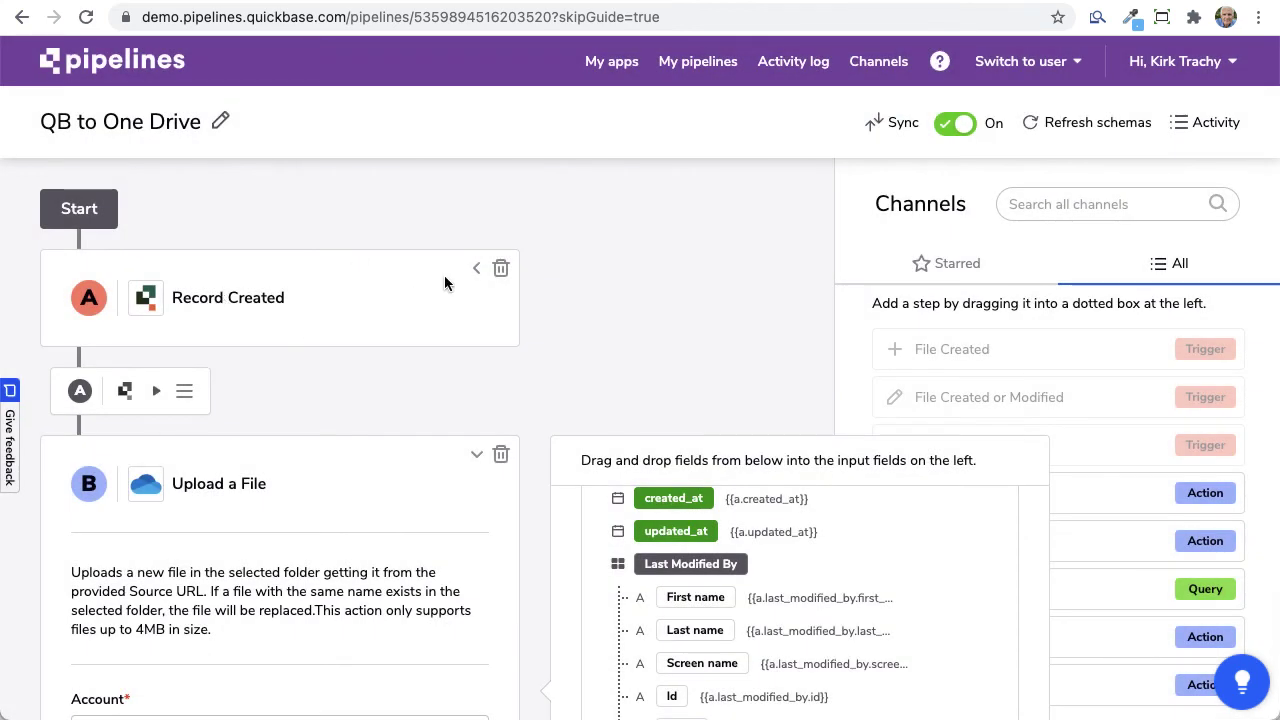
pyautogui.click(476, 270)
pyautogui.scroll(-5, 214, 406)
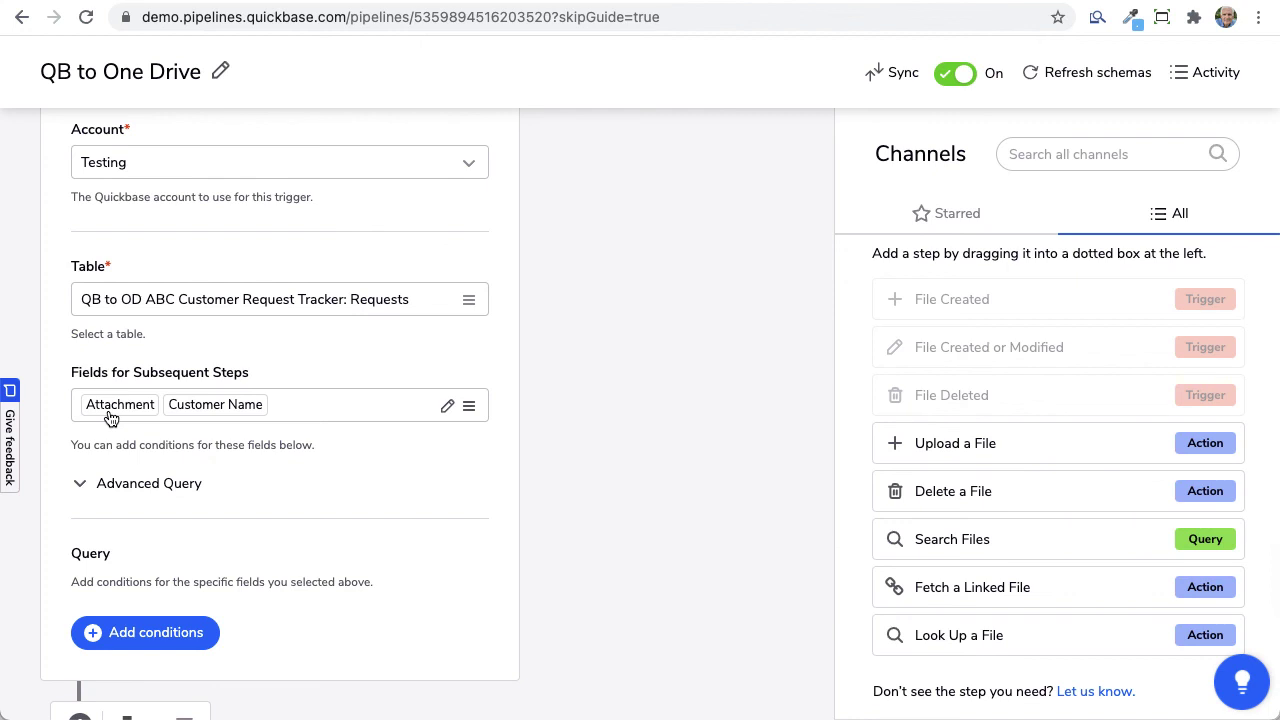
pyautogui.scroll(-5, 244, 532)
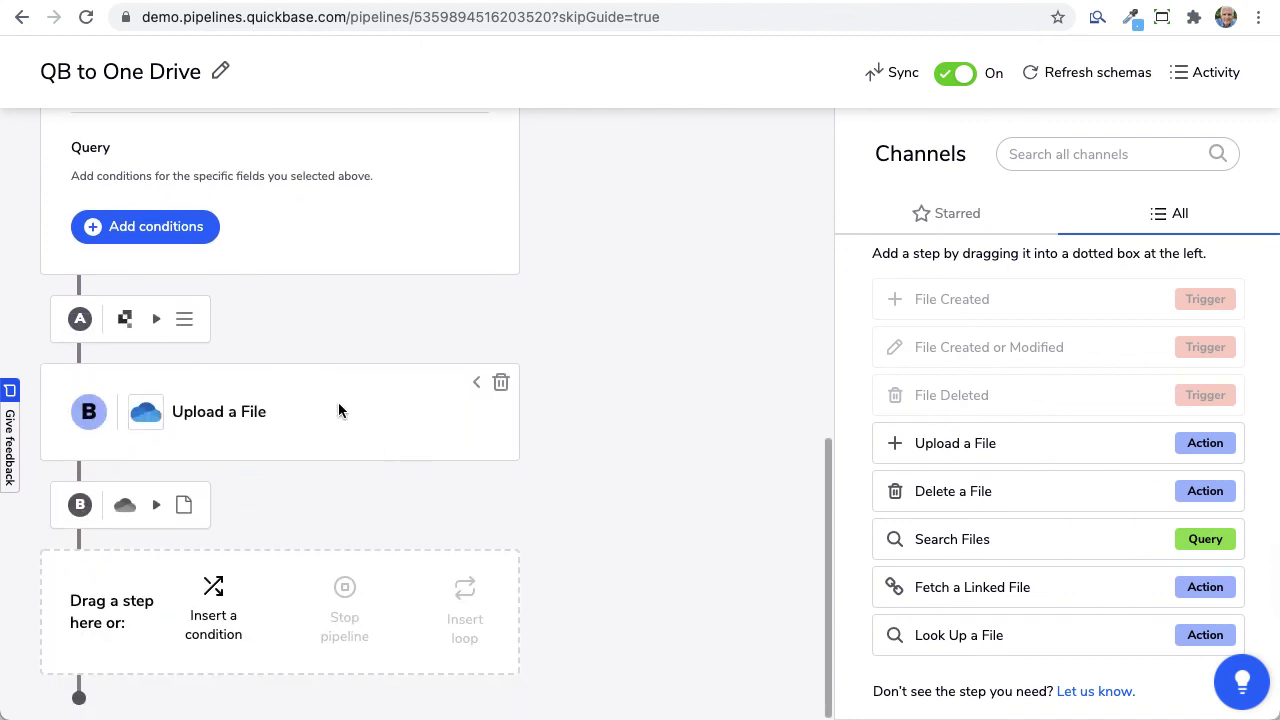